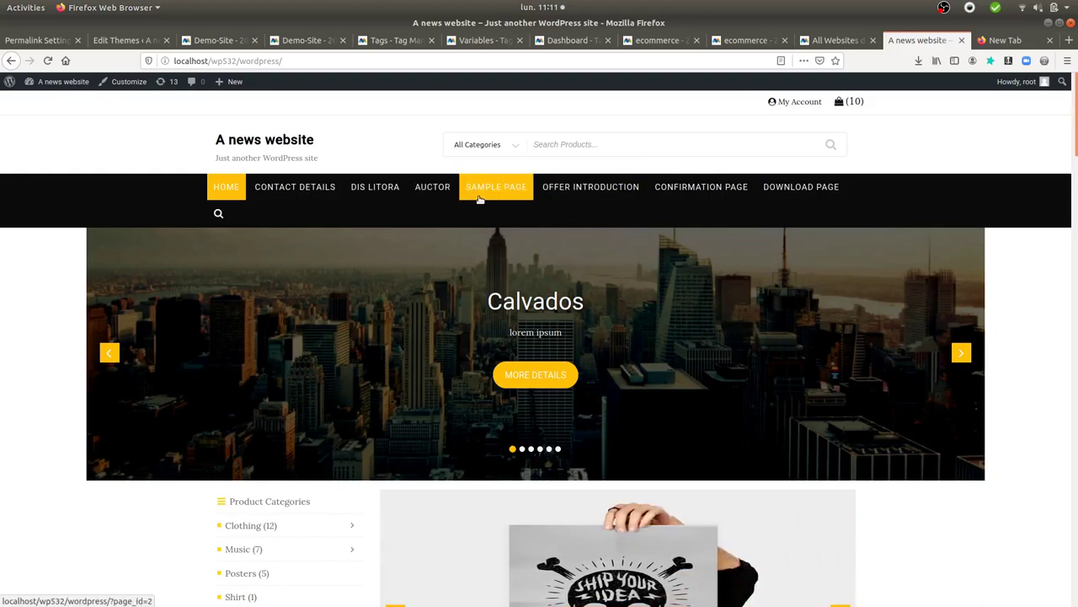
Step: Go to the WordPress site's front page and open the Contact Details page
click(40, 40)
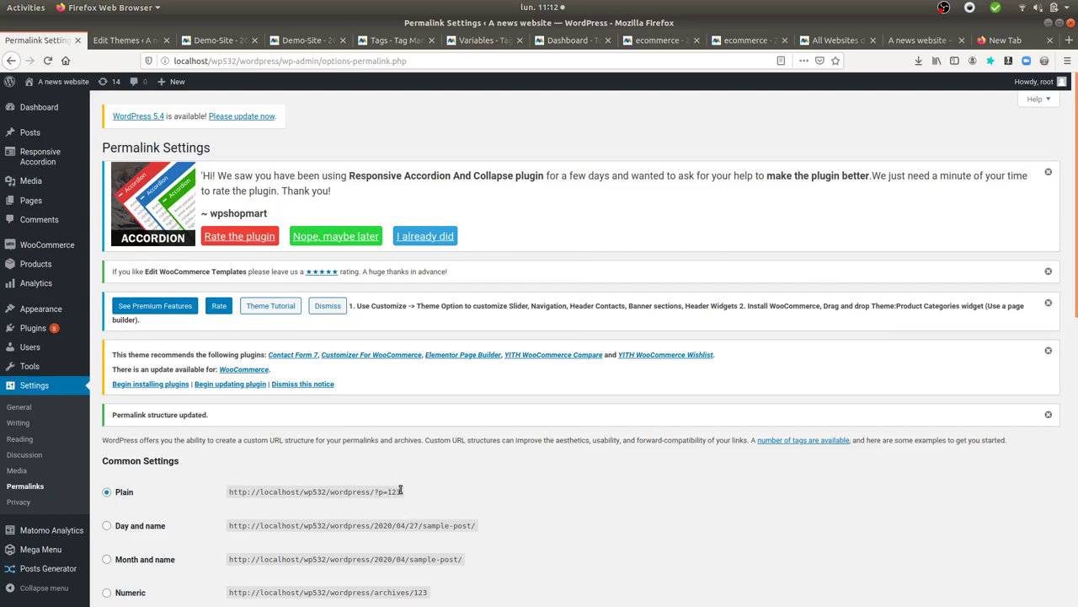
click(918, 39)
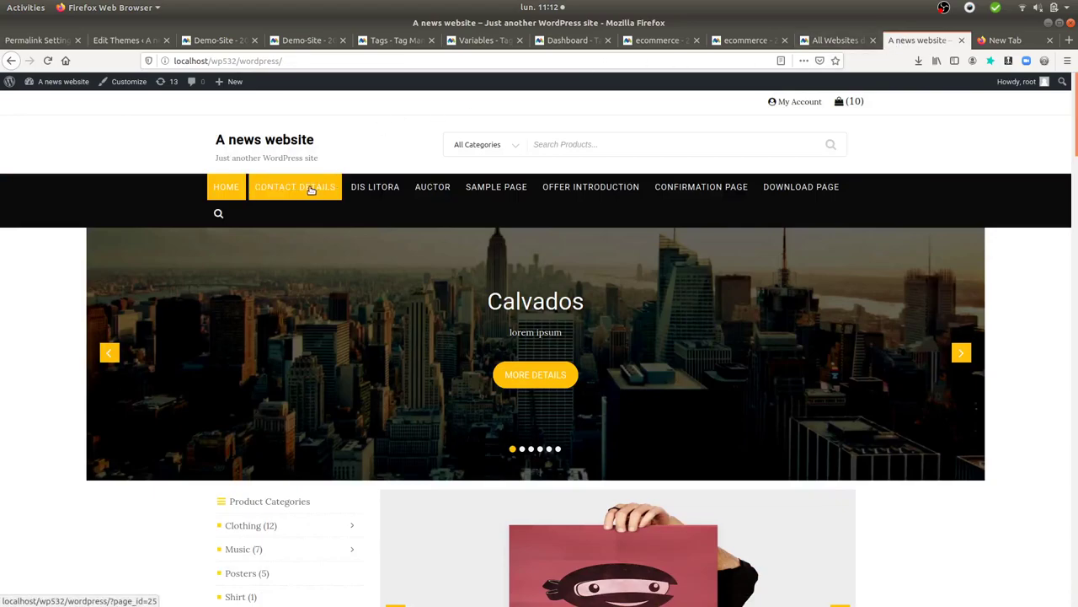
click(310, 189)
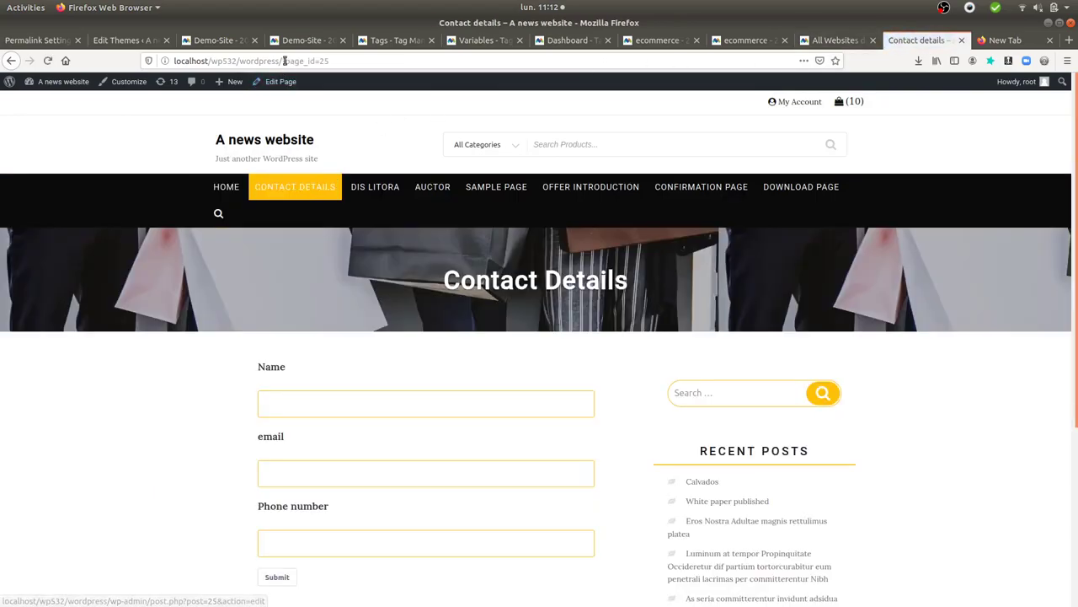
Step: Highlight the page_id=25 parameter in the Contact Details page's web address
drag(284, 61, 346, 68)
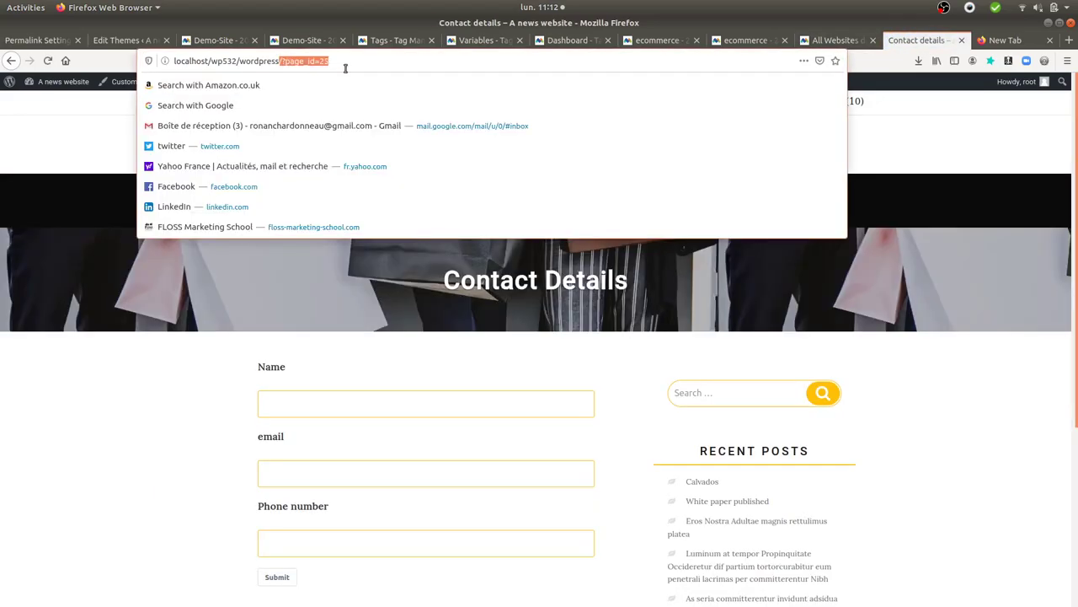
click(43, 137)
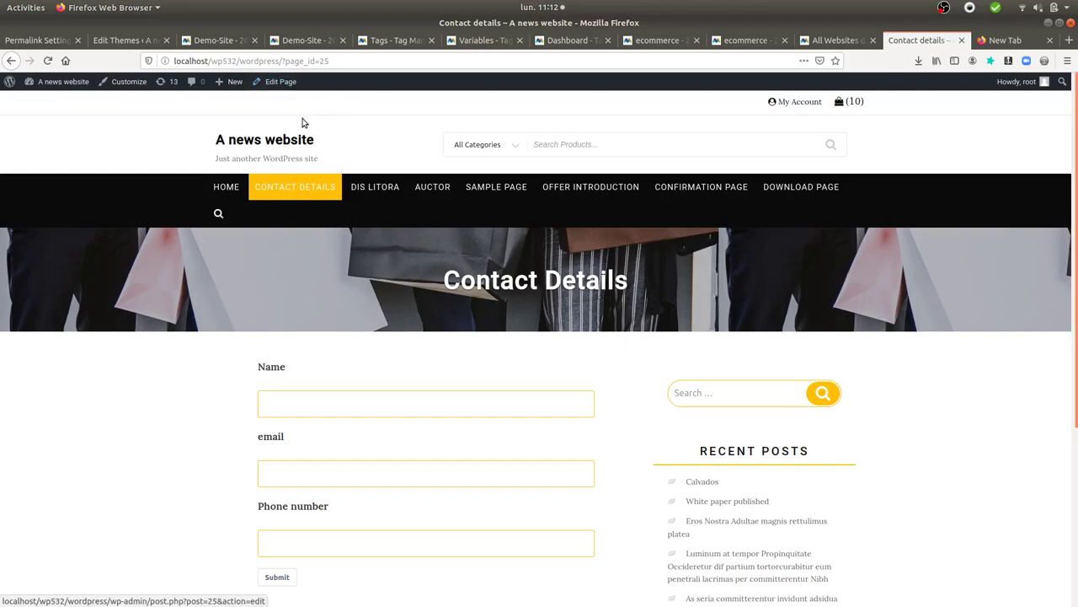
click(283, 60)
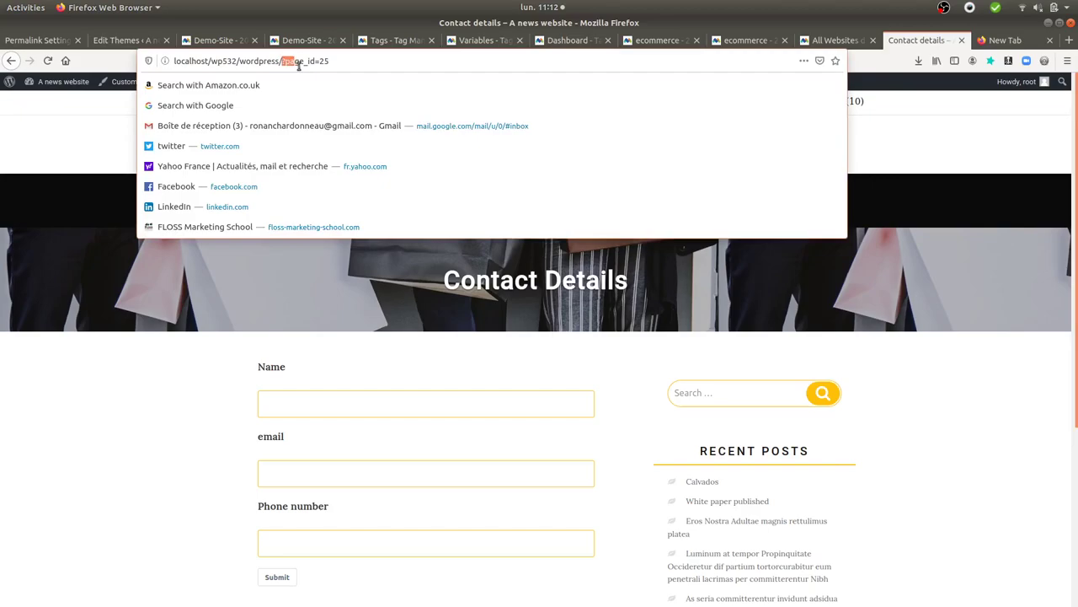
drag(282, 60, 315, 61)
click(109, 112)
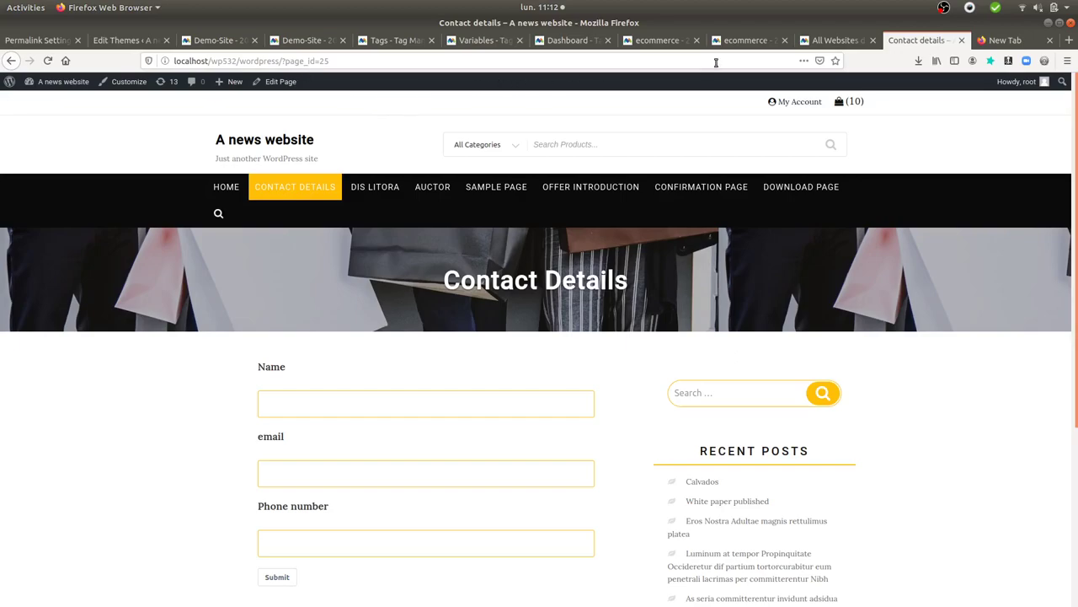
Step: Open the page_id URL Parameter variable for editing from the container's Variables list
click(740, 40)
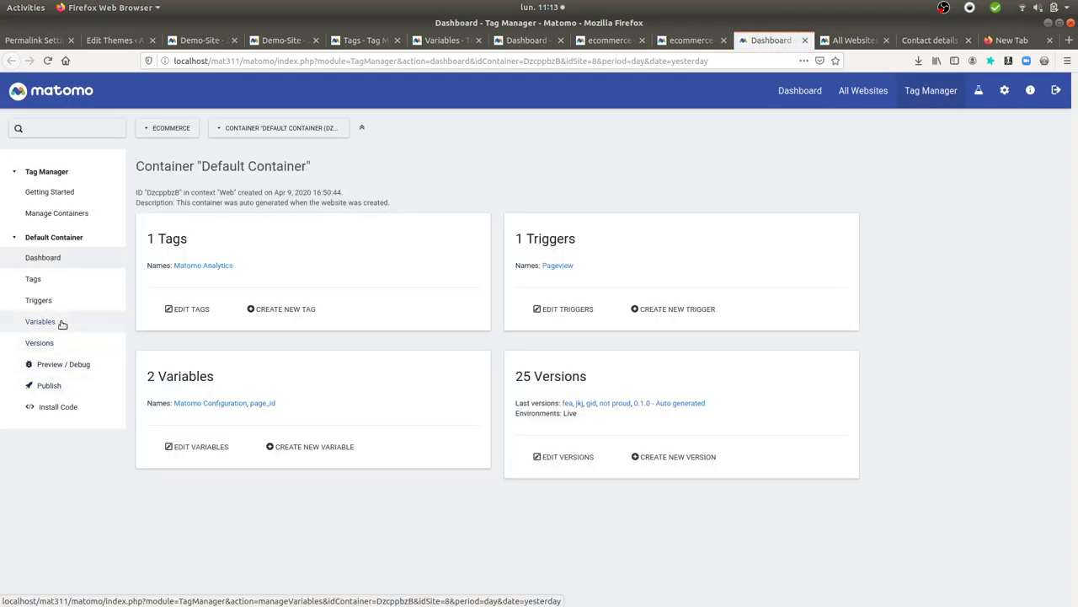
click(40, 321)
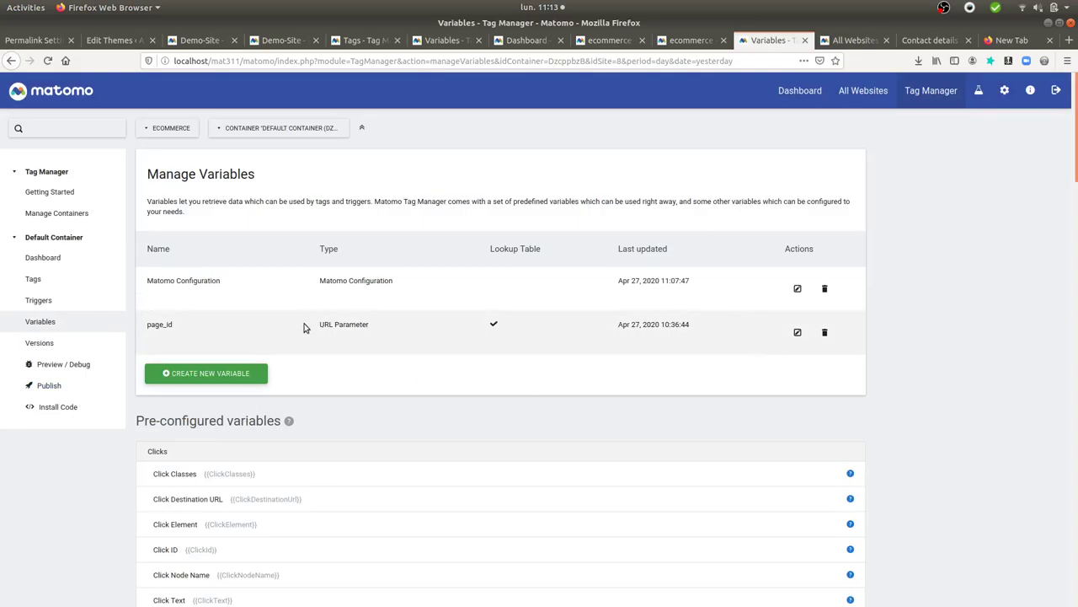
drag(319, 327, 372, 328)
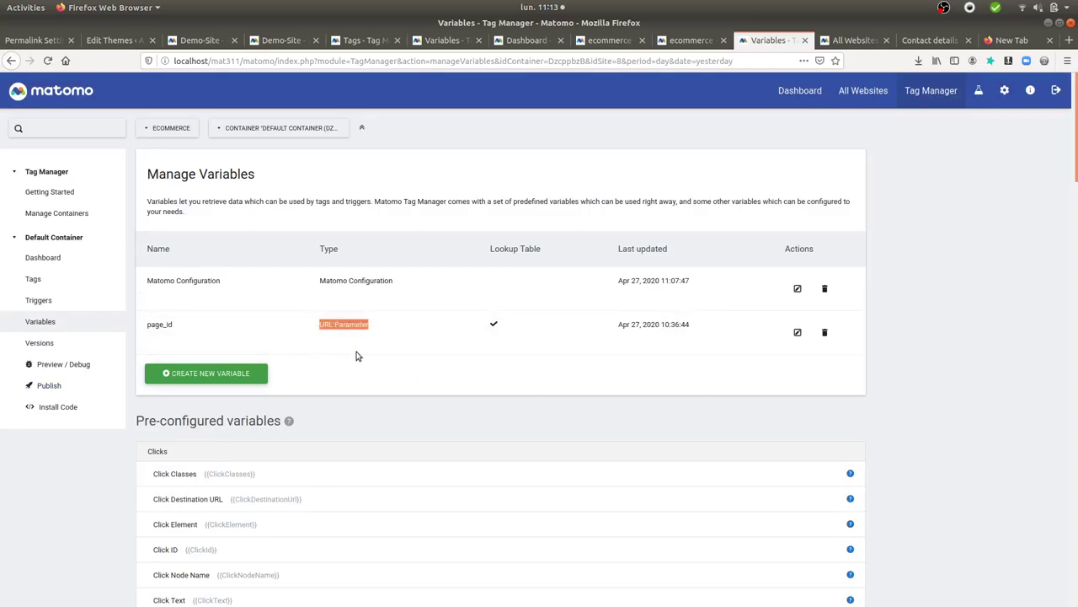
click(797, 333)
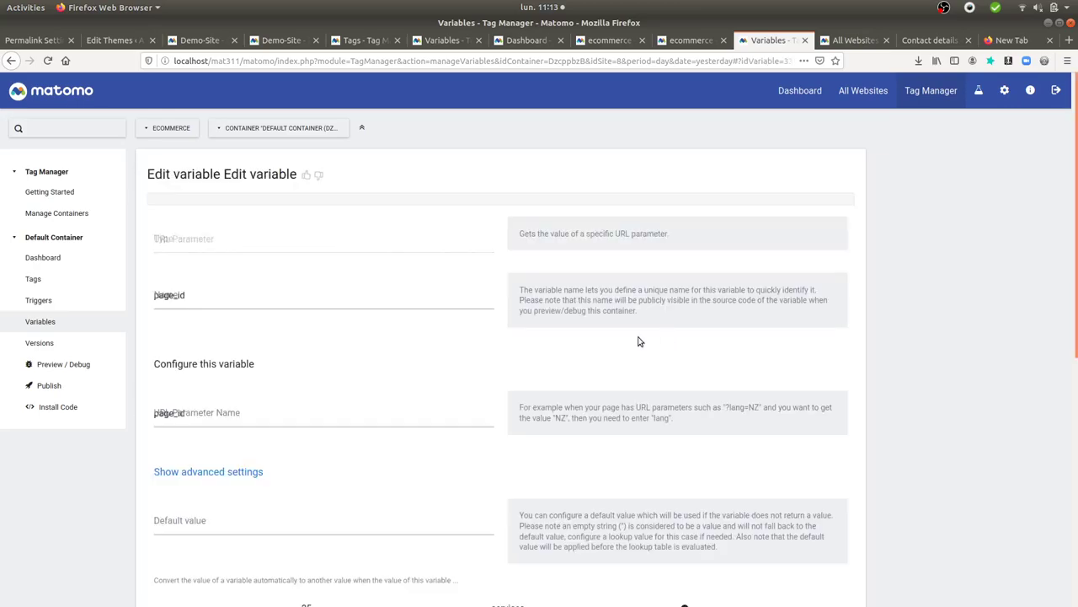
Step: Point out the variable name and the URL parameter name, both page_id
scroll(279, 344, down, 4)
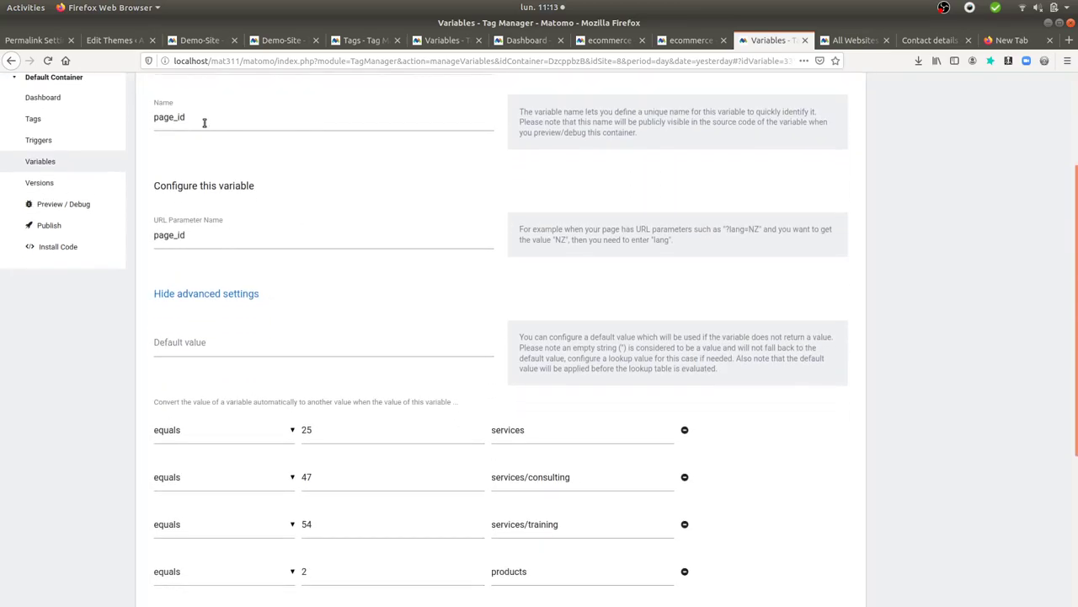
drag(190, 118, 146, 120)
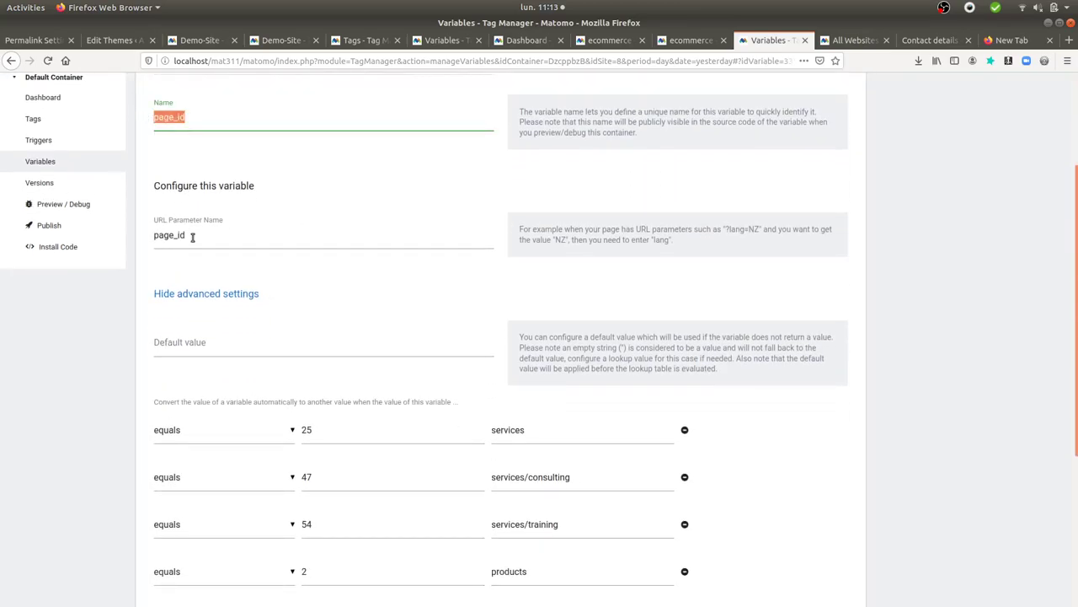
drag(192, 236, 148, 235)
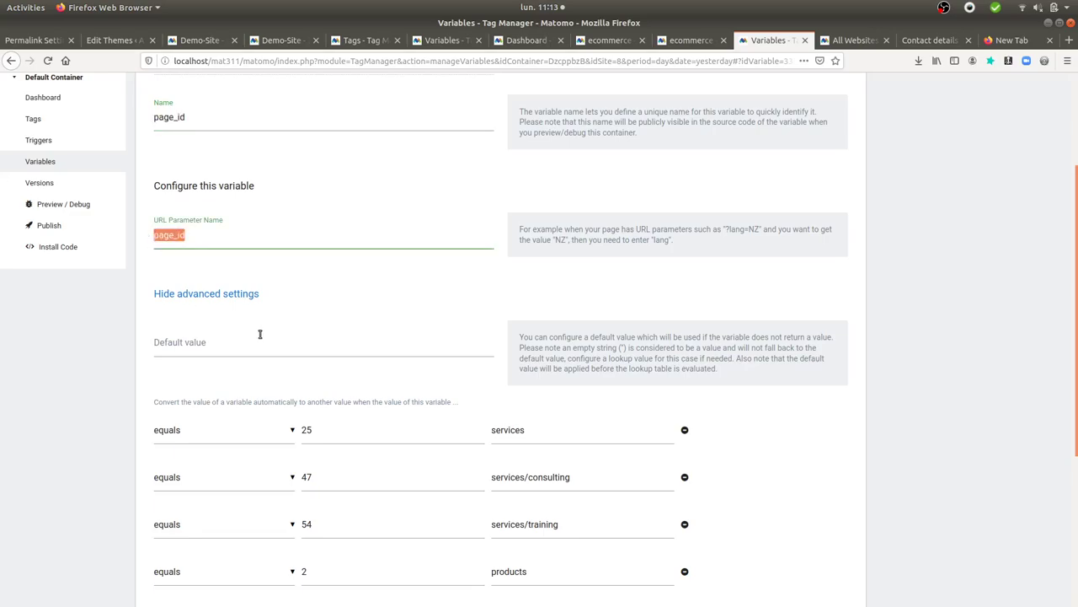
scroll(253, 329, down, 5)
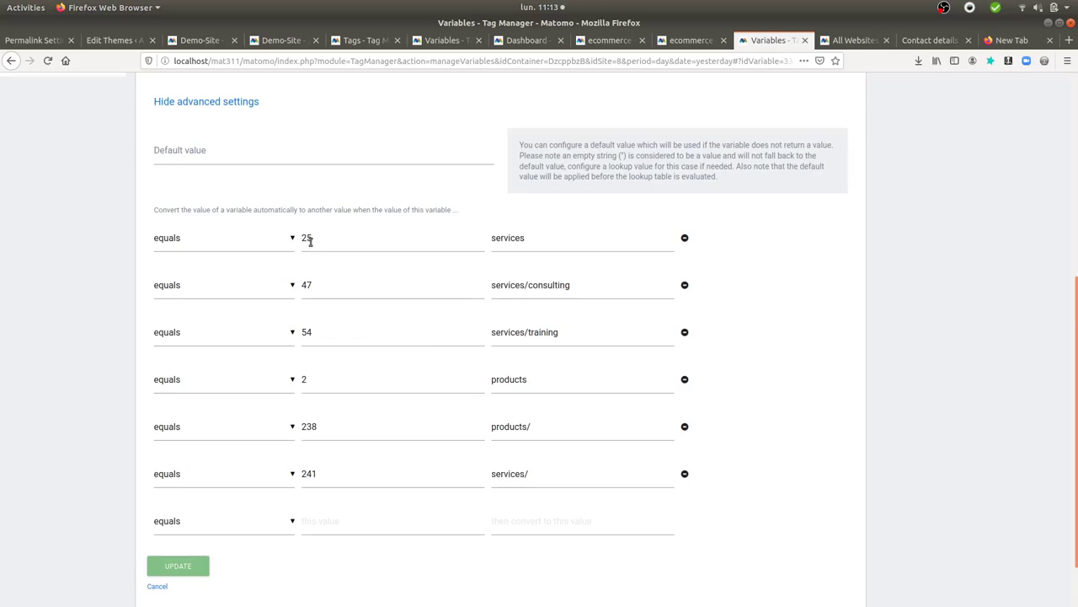
Step: Highlight the lookup table row that rewrites page id 25 to services
click(308, 241)
double_click(300, 239)
drag(526, 238, 477, 239)
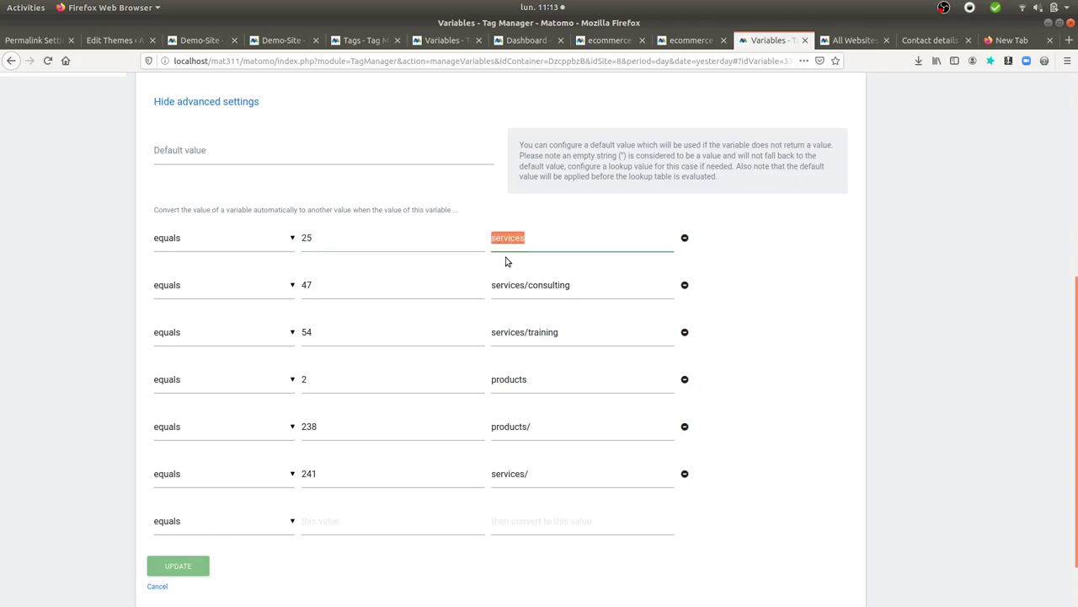
scroll(526, 379, up, 1)
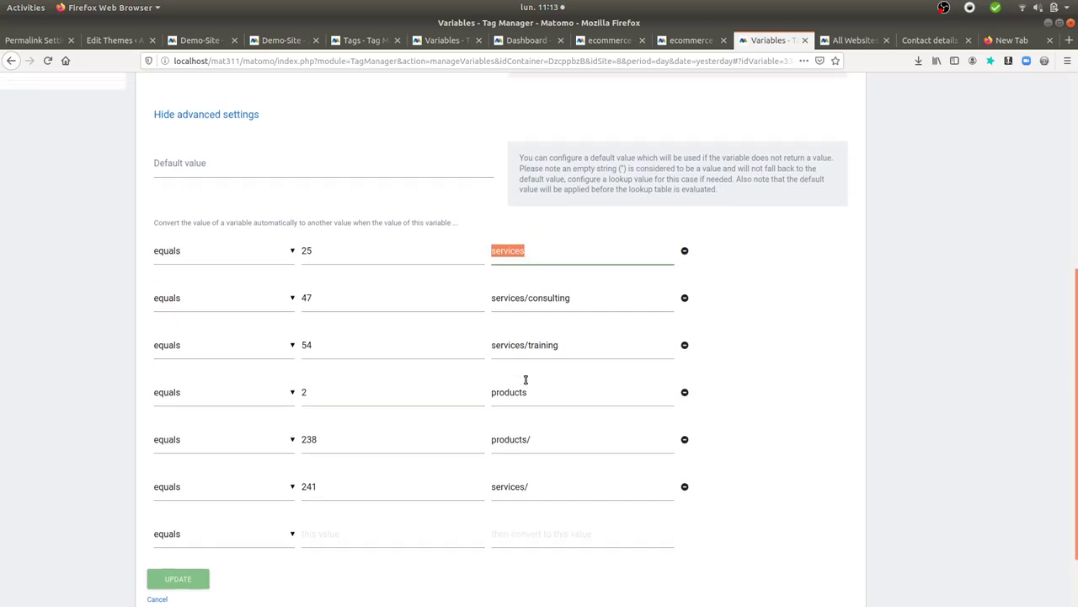
scroll(508, 412, up, 5)
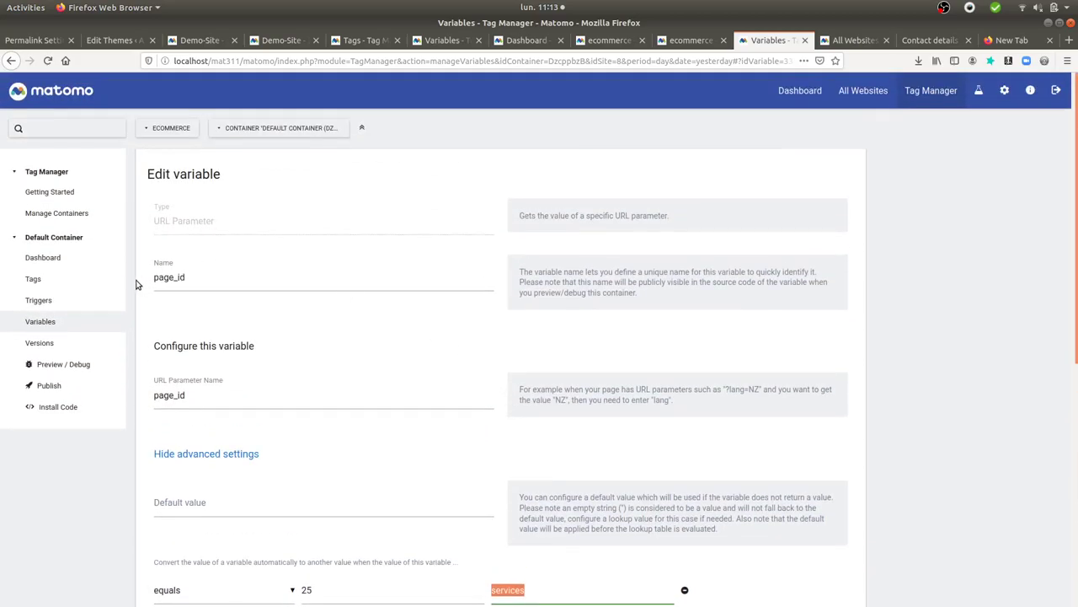
click(81, 278)
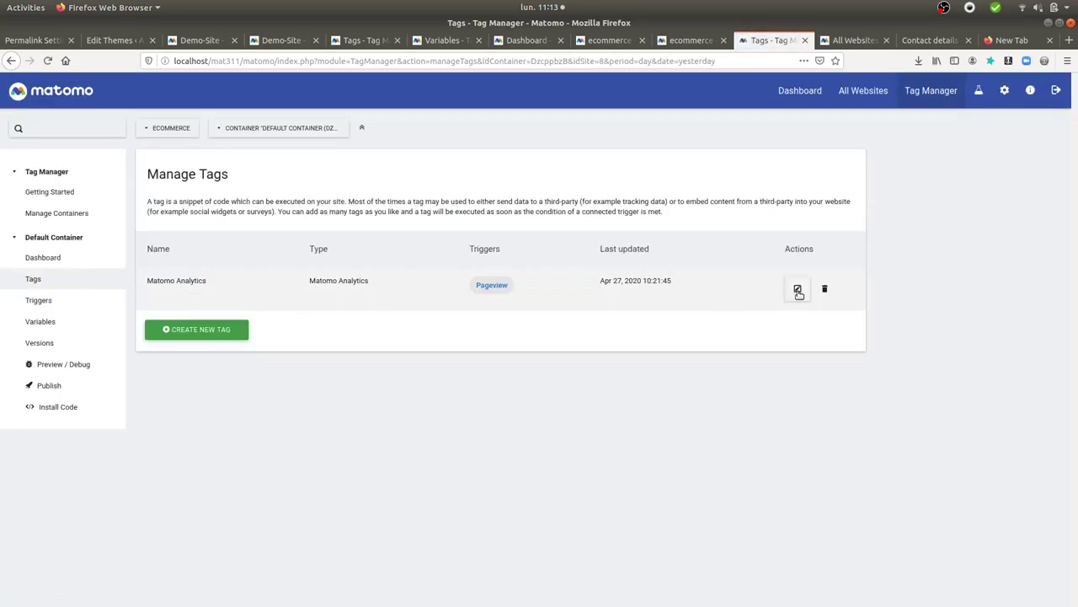
click(798, 289)
scroll(284, 373, down, 5)
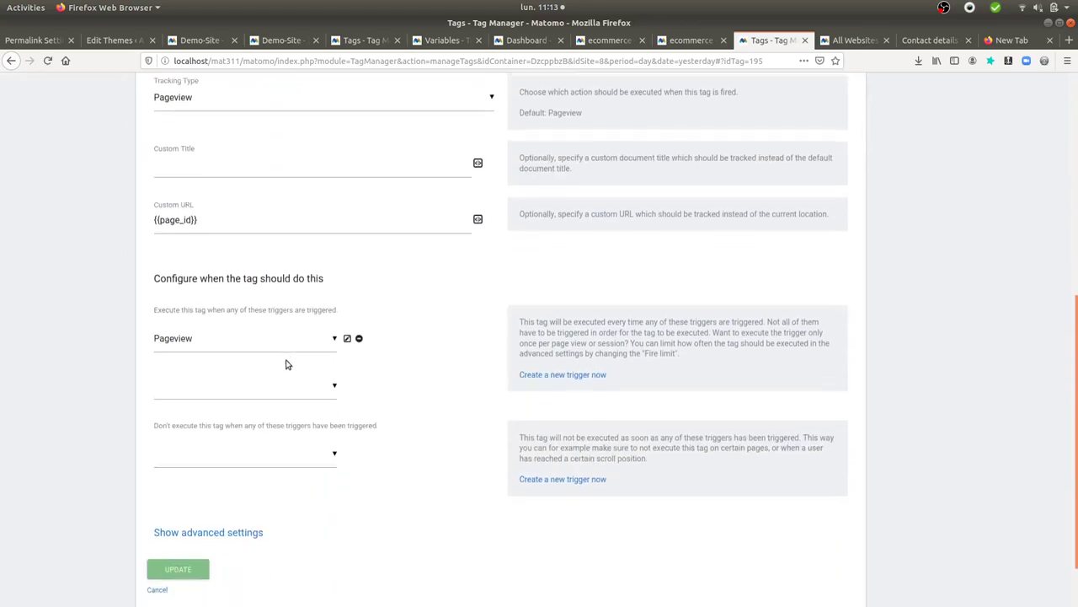
drag(199, 217, 163, 224)
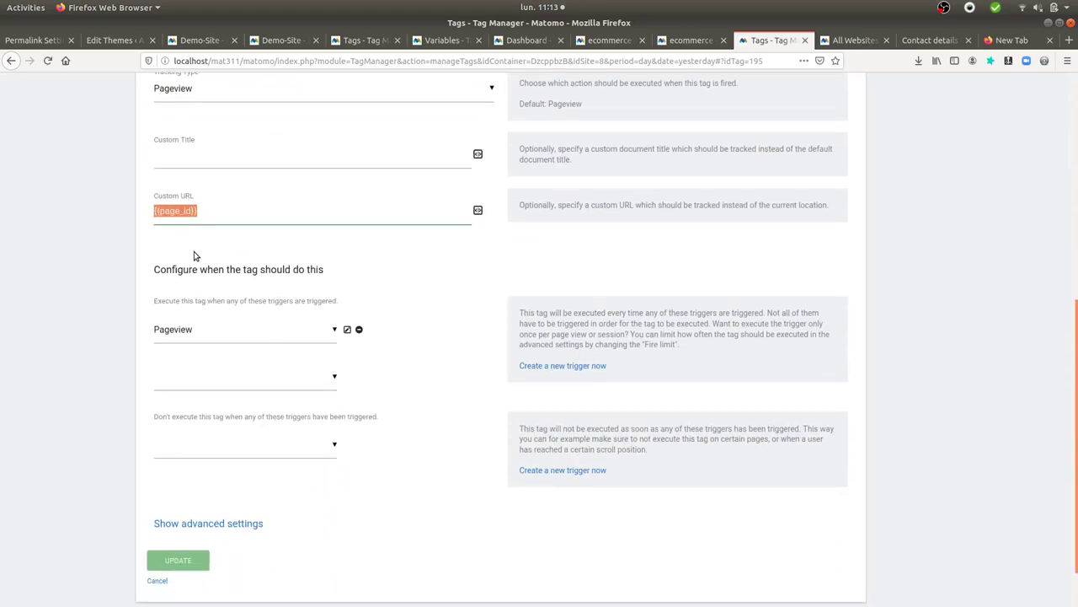
scroll(243, 394, up, 3)
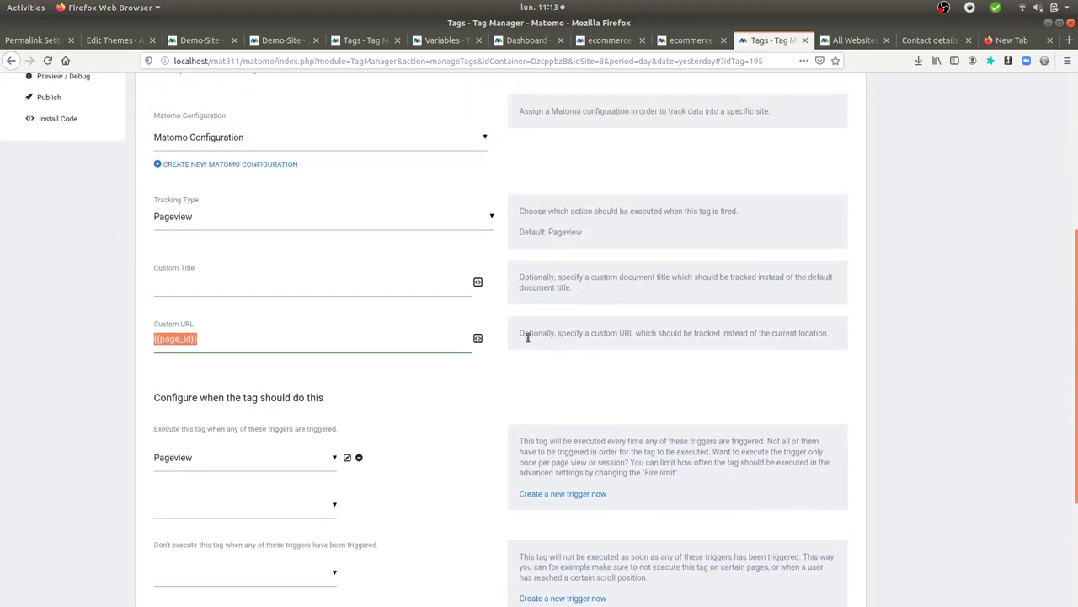
click(478, 339)
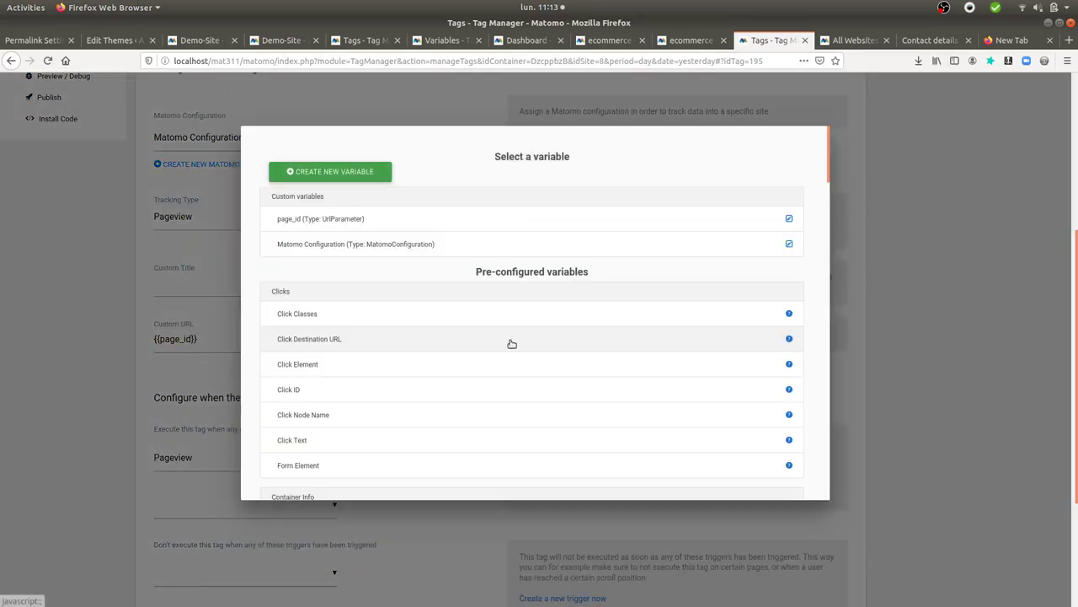
click(557, 86)
scroll(436, 149, up, 6)
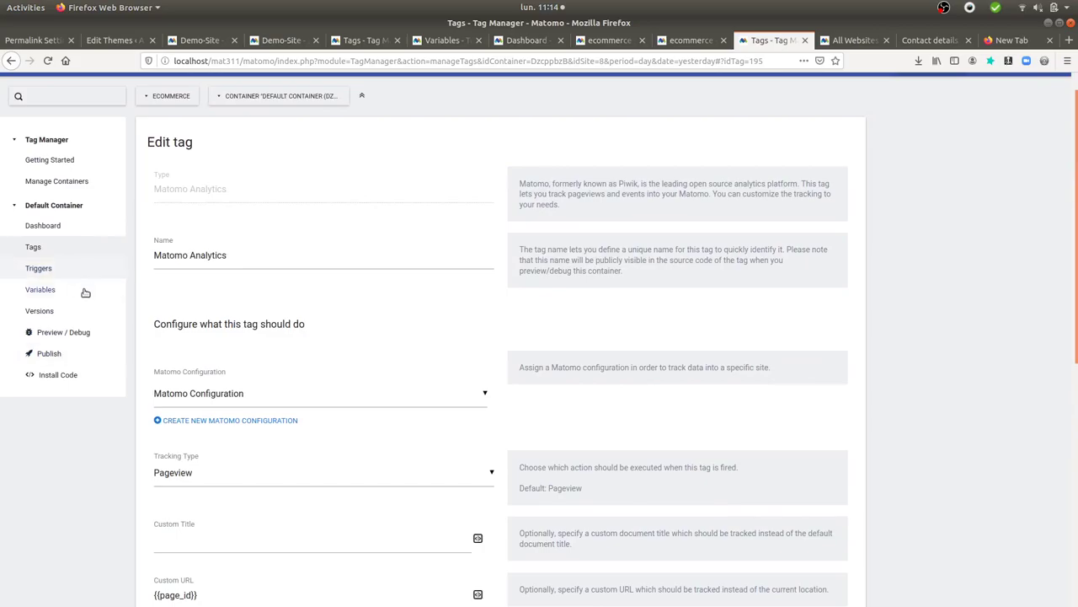
Step: Check that the Matomo Configuration variable's custom dimension index 2 is {{page_id}}
click(68, 297)
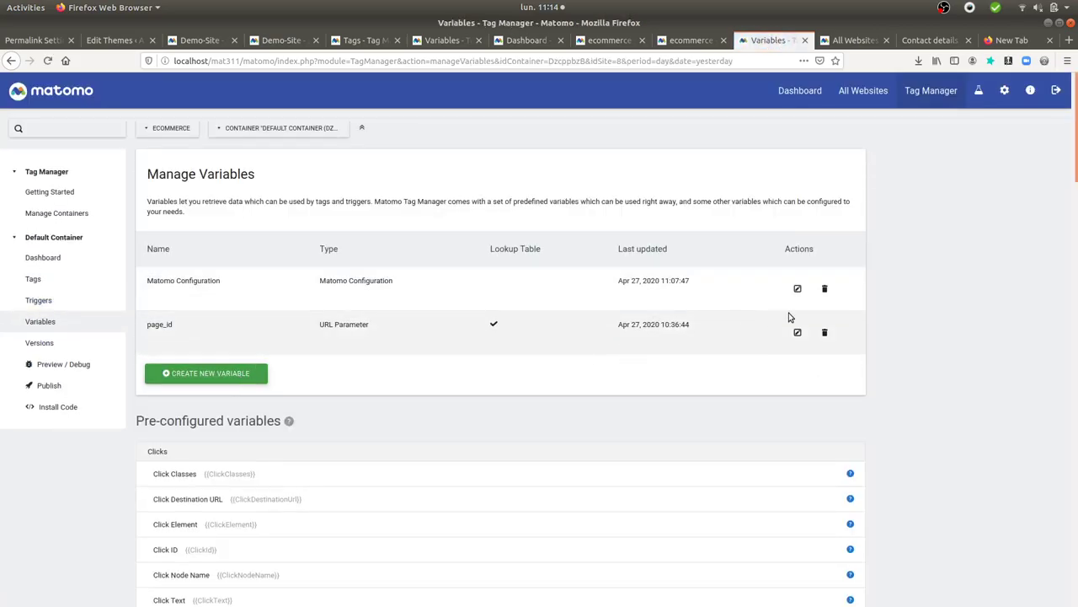
click(797, 289)
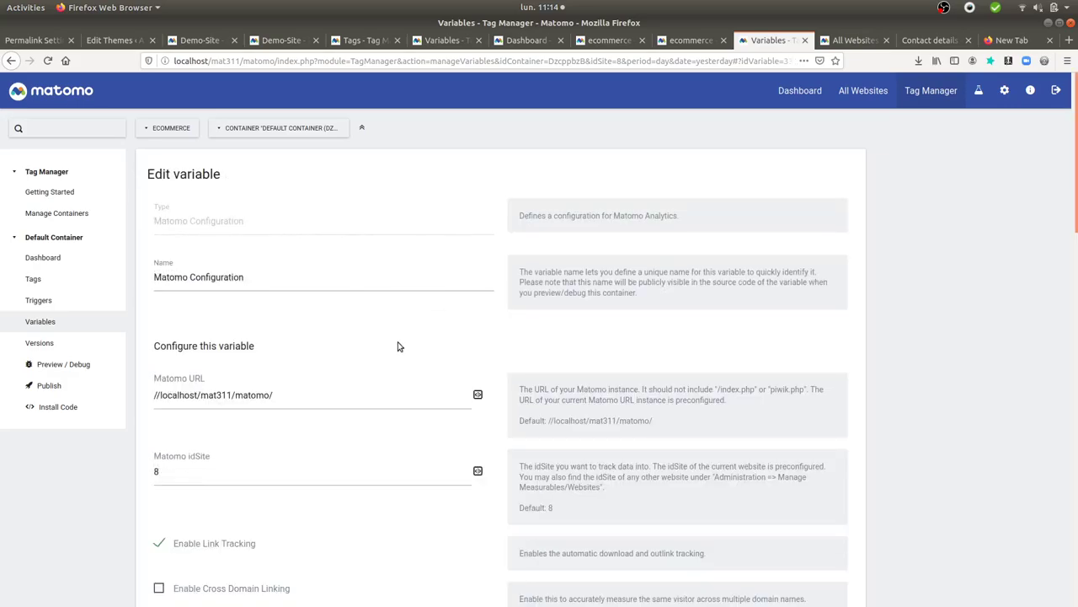
scroll(398, 347, down, 15)
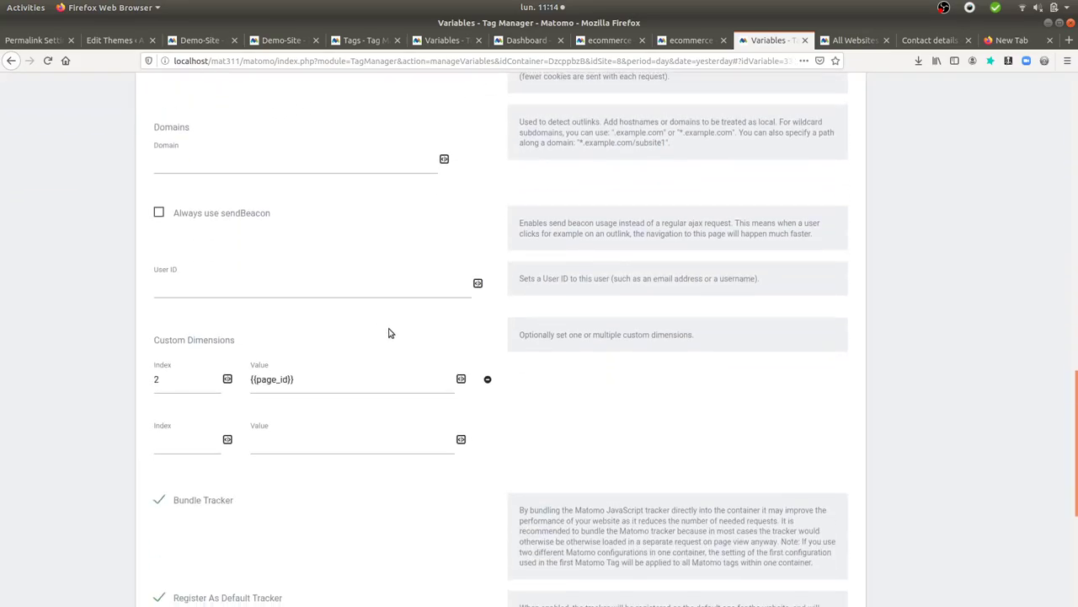
drag(194, 375, 144, 376)
drag(294, 379, 249, 380)
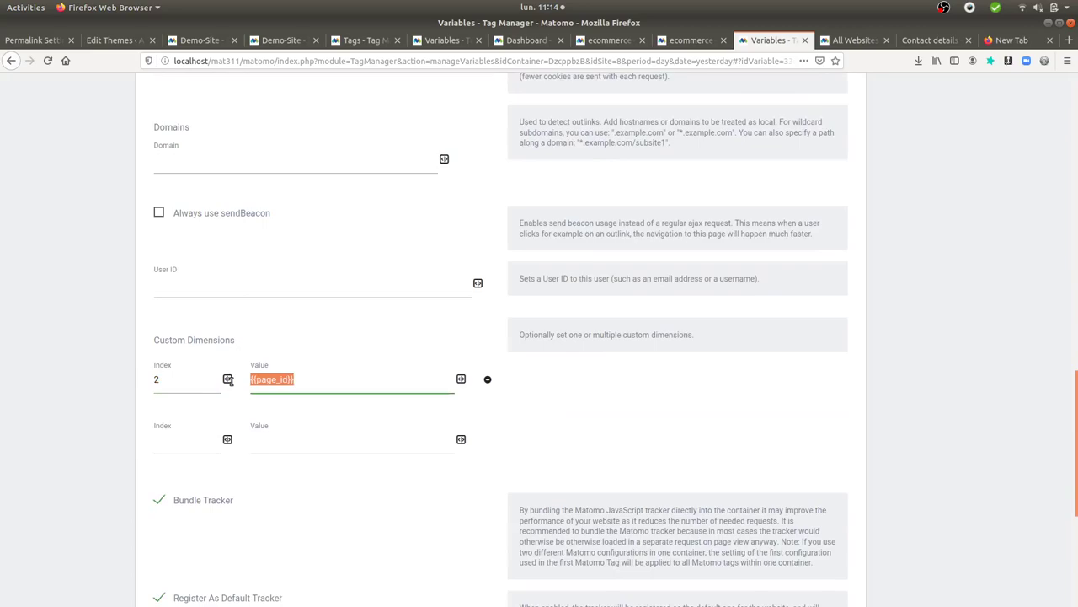
click(104, 311)
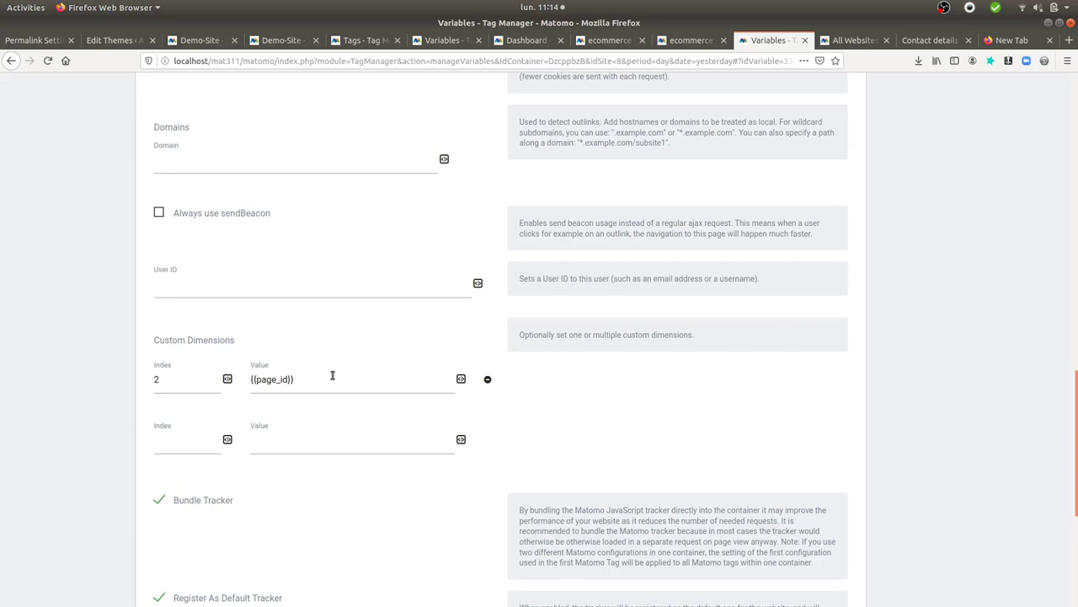
drag(182, 380, 145, 372)
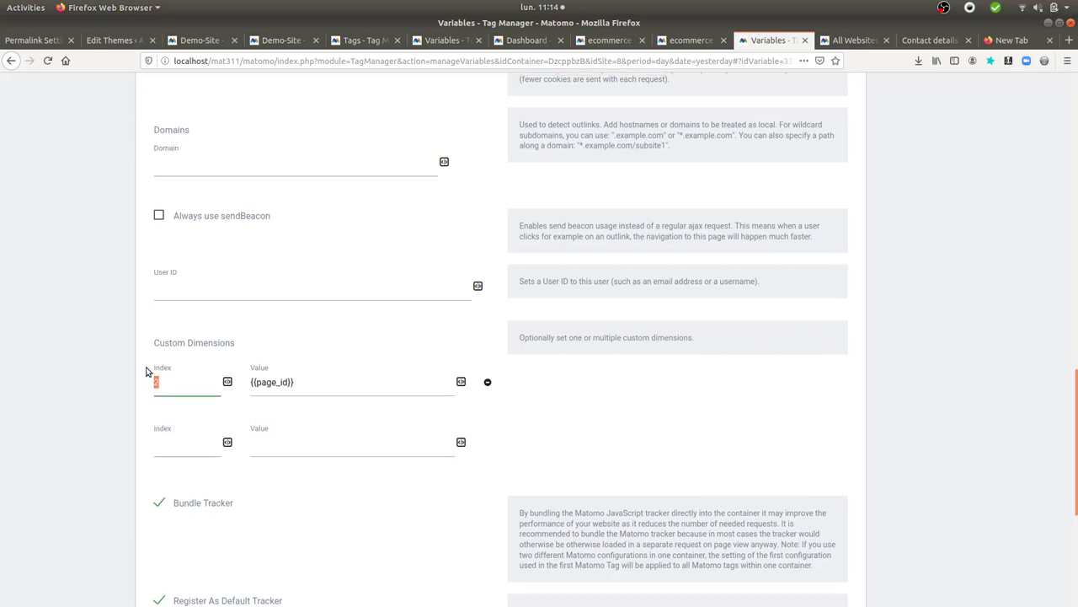
Step: Return to the WordPress site and open the Sample Page
scroll(146, 371, up, 15)
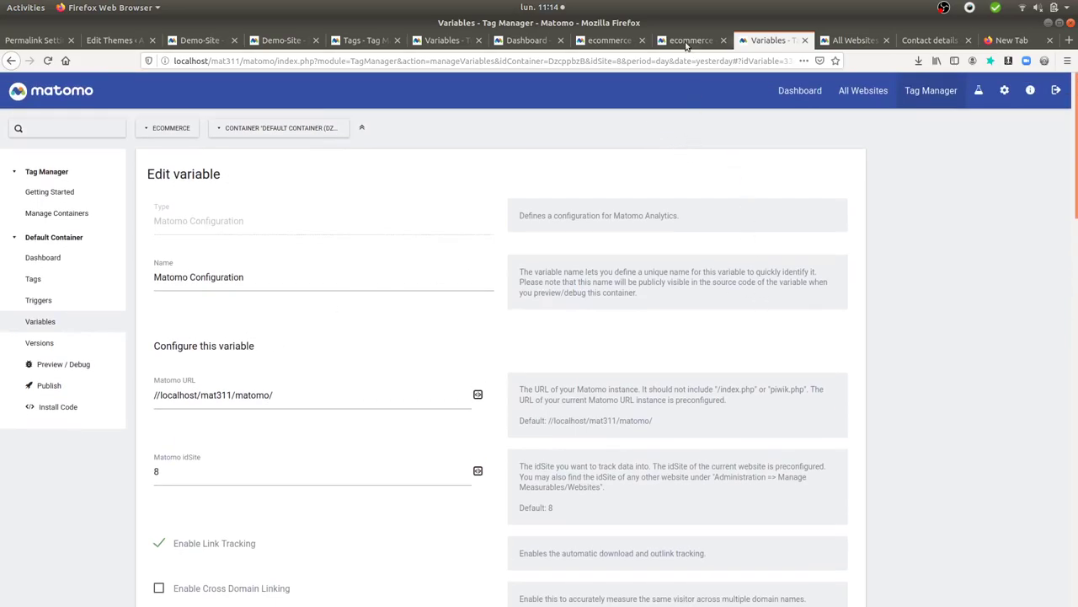
click(931, 42)
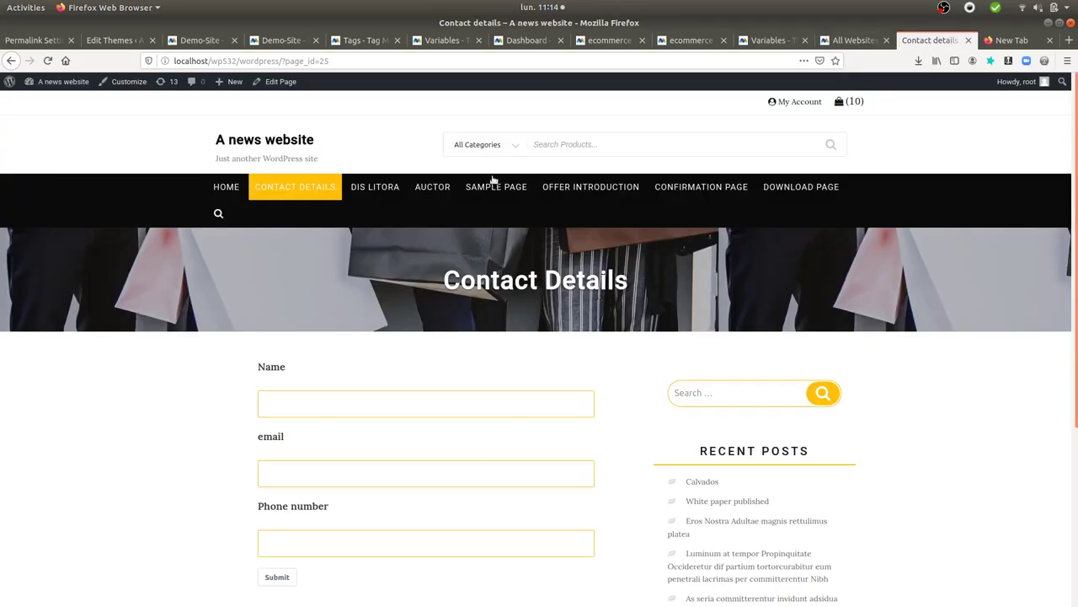
click(479, 189)
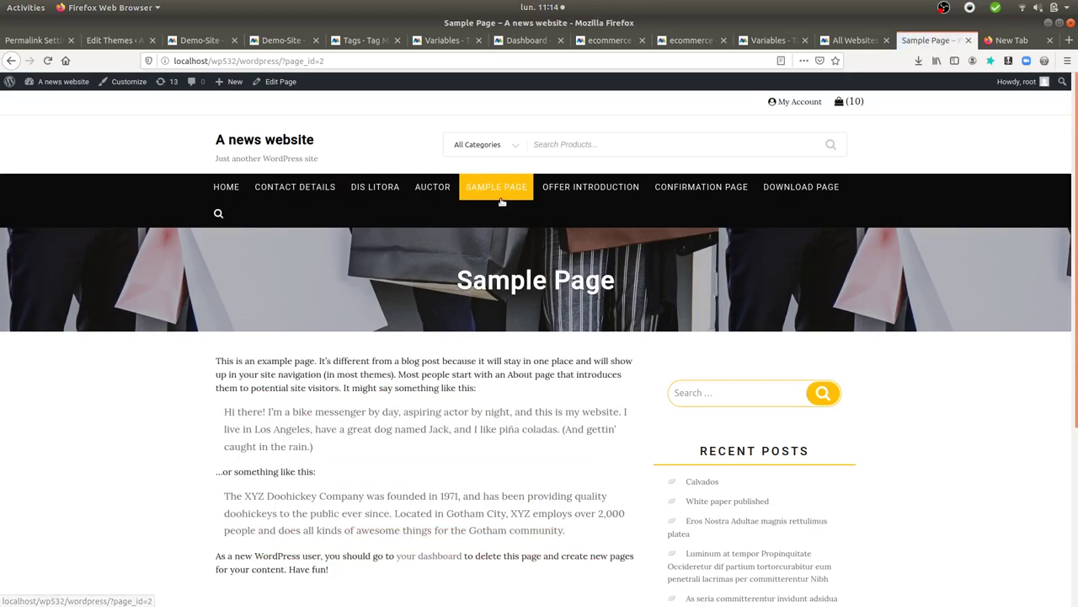
Step: Open the ecommerce site's Visitors > Visits Log report
click(845, 44)
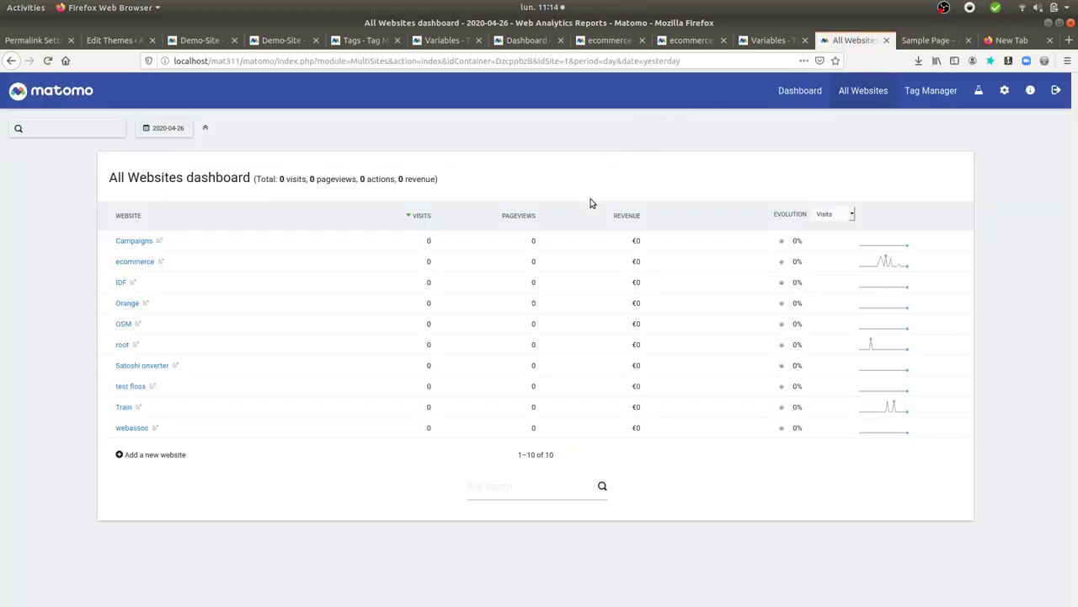
click(765, 41)
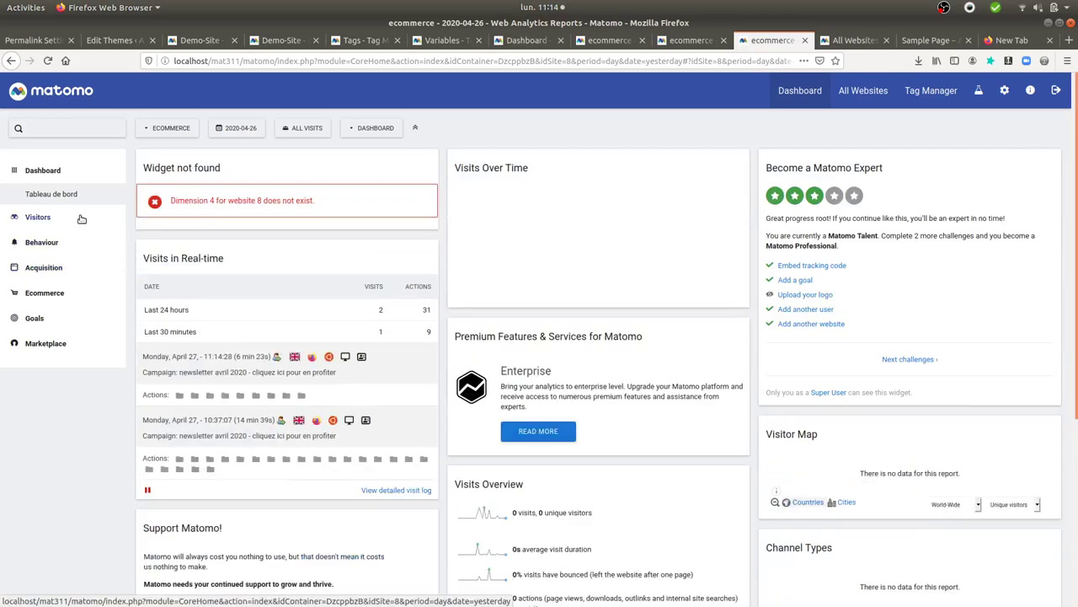
click(76, 218)
click(82, 240)
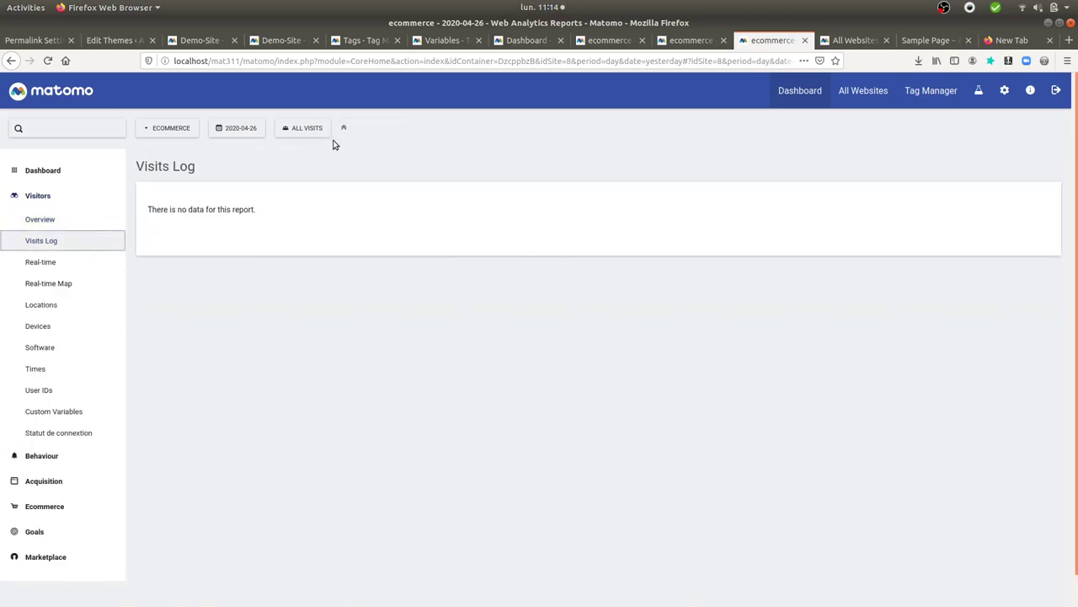
Step: Set the date to 27 April 2020 and review visits logged under /wordpress/products
click(248, 134)
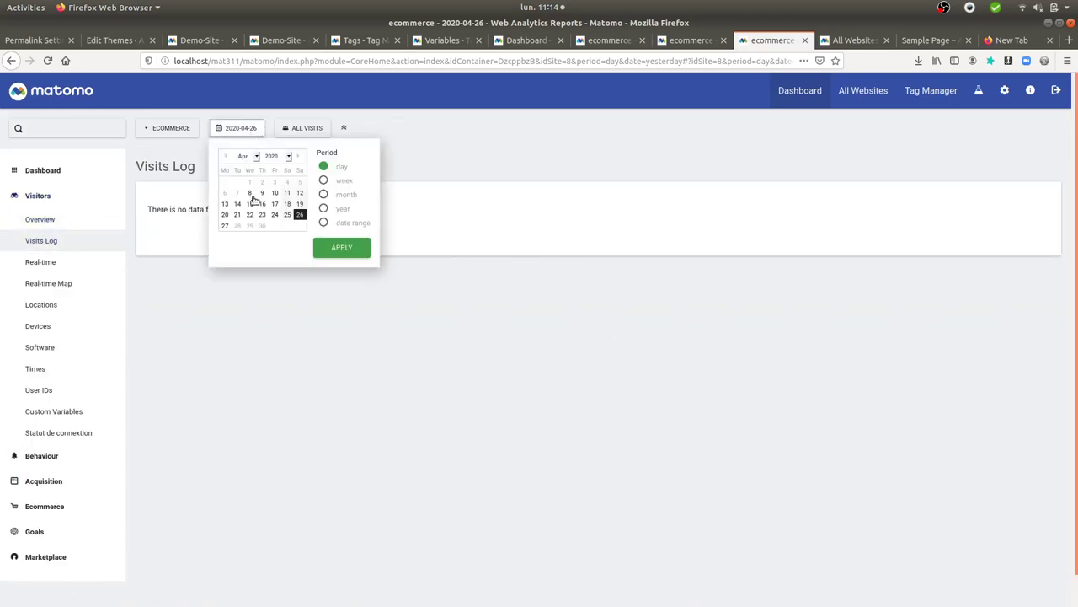
click(224, 228)
scroll(624, 337, down, 3)
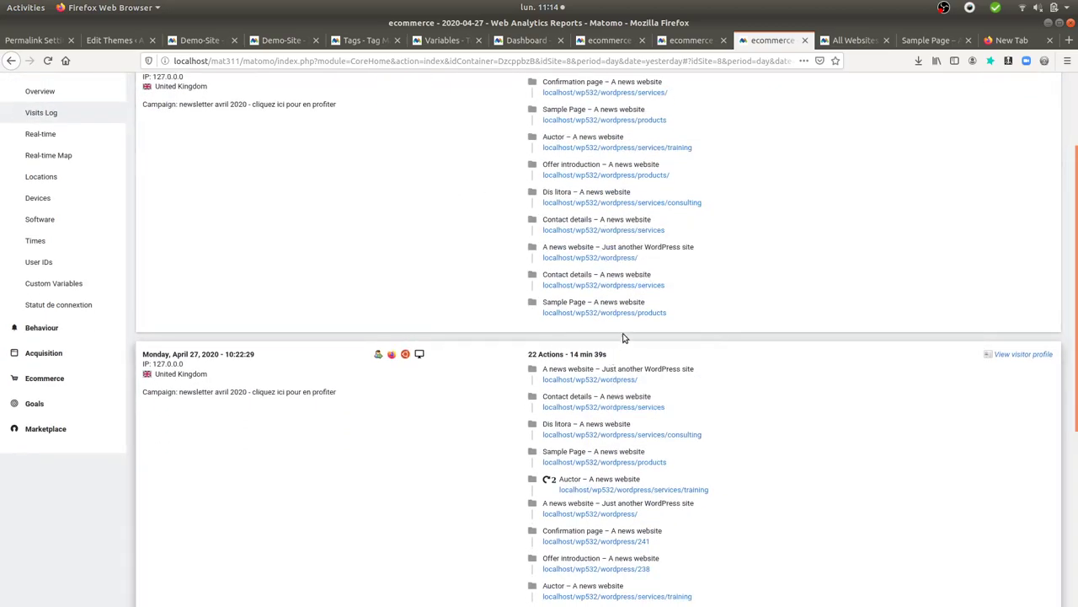
mouse_move(647, 318)
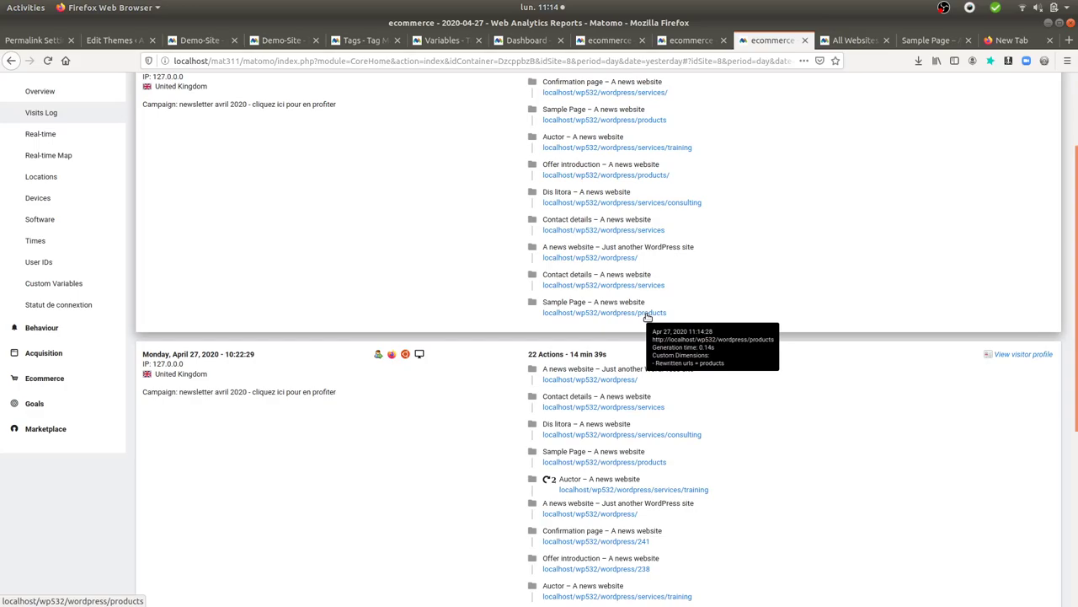
scroll(505, 318, up, 3)
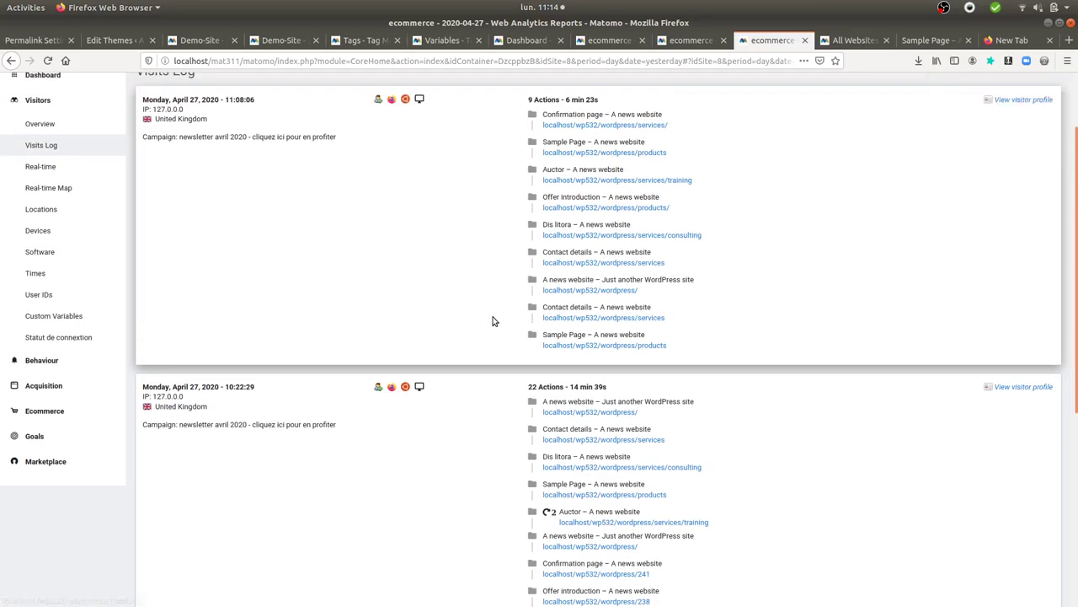
Step: Open the Pages report, then expand and collapse the services and products folders
click(91, 164)
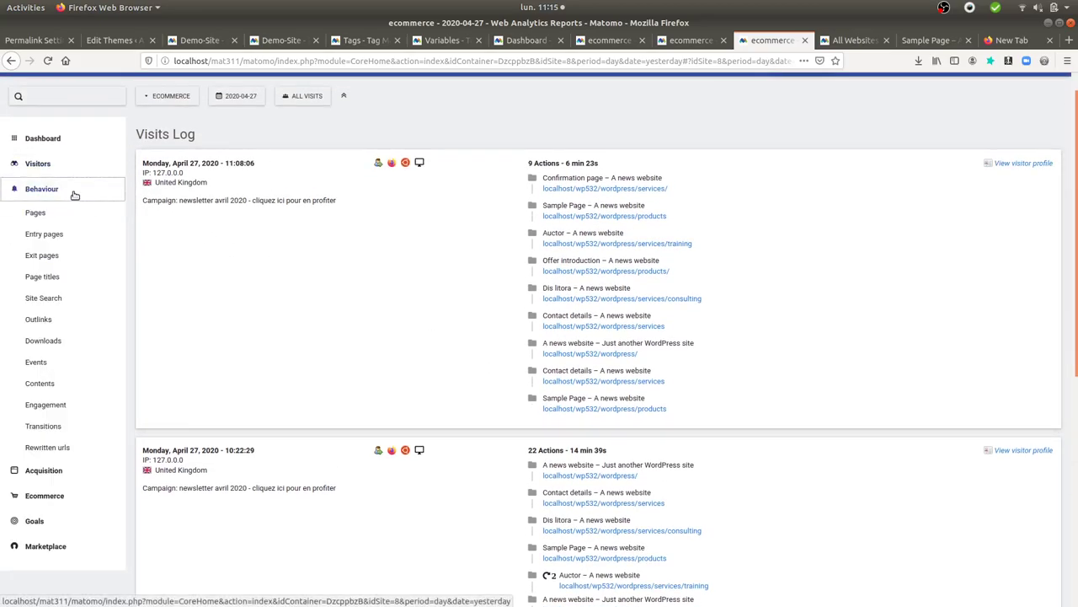
click(71, 216)
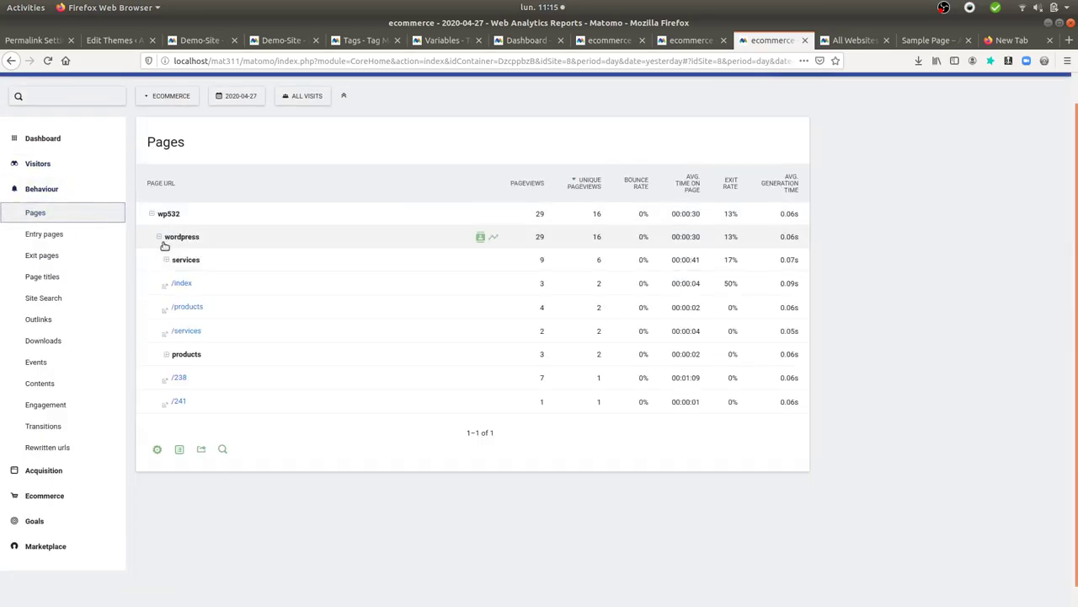
click(171, 266)
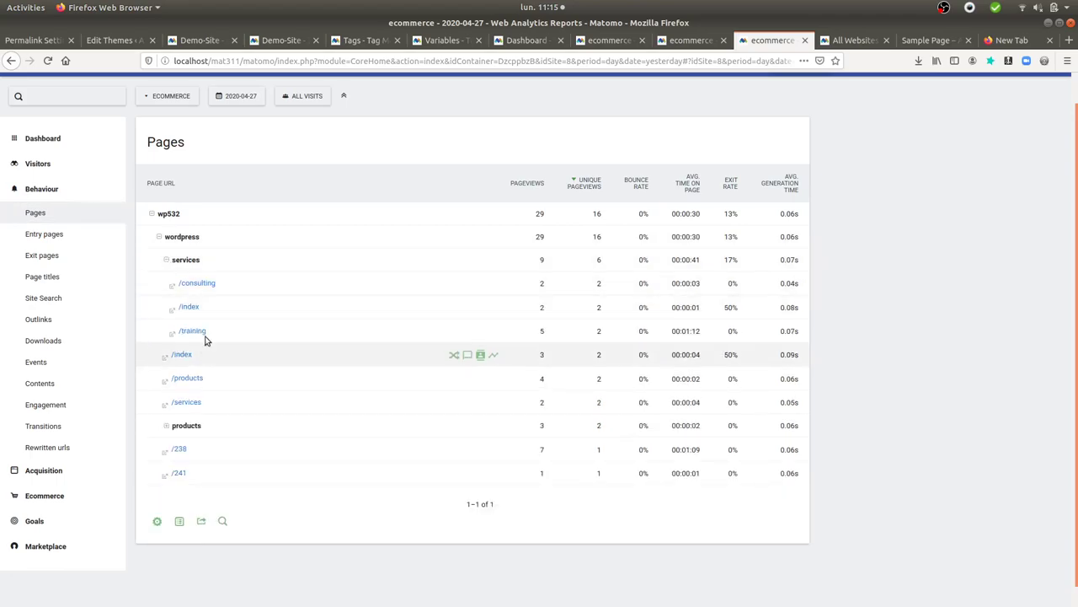
click(166, 268)
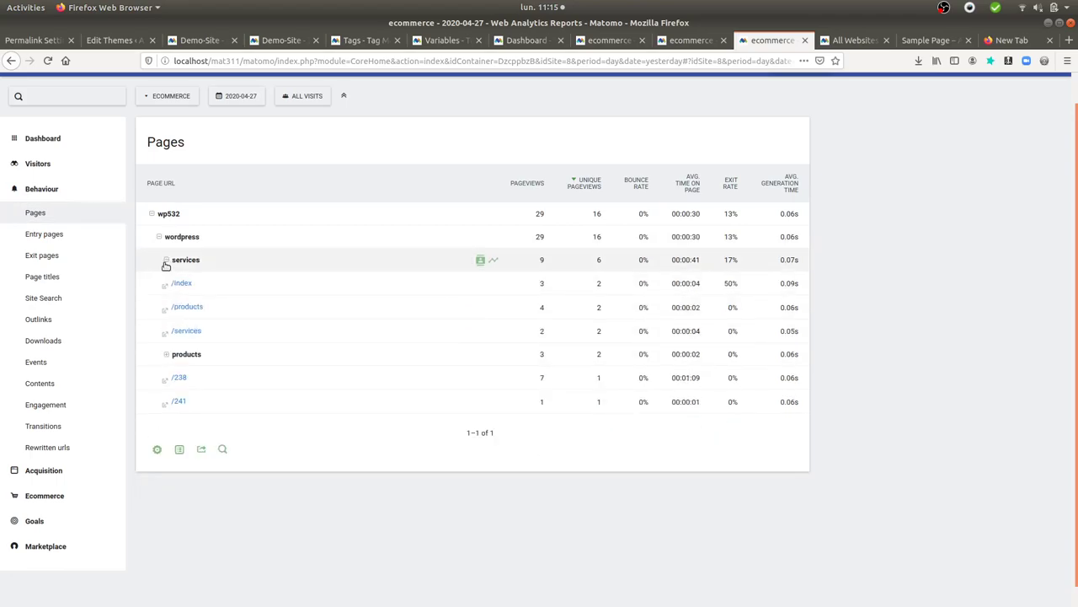
click(167, 359)
click(175, 356)
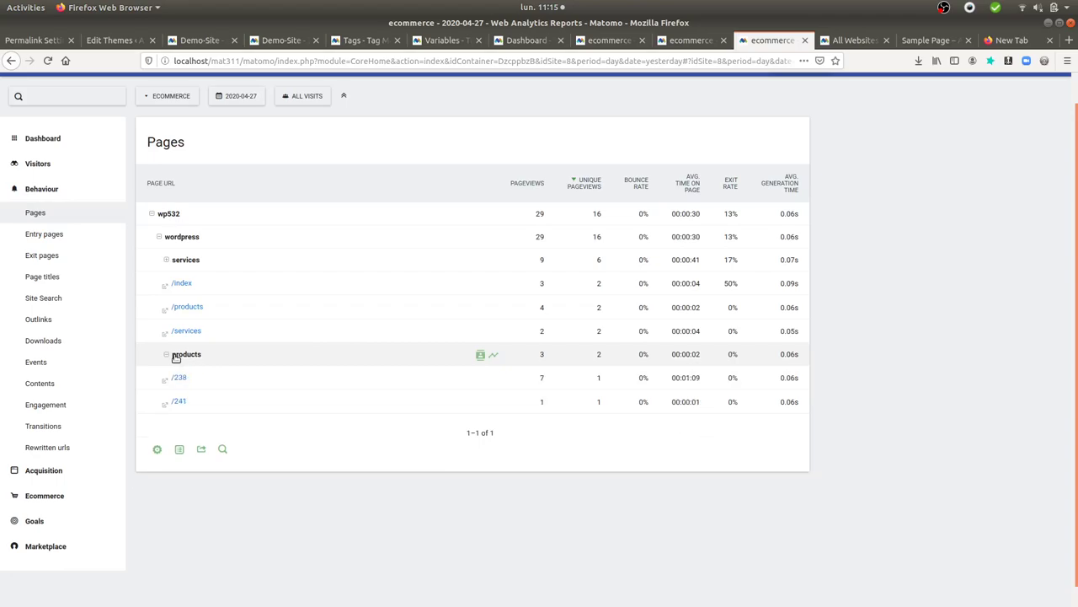
Step: Expand the services folder to show its consulting, index and training pages
click(167, 261)
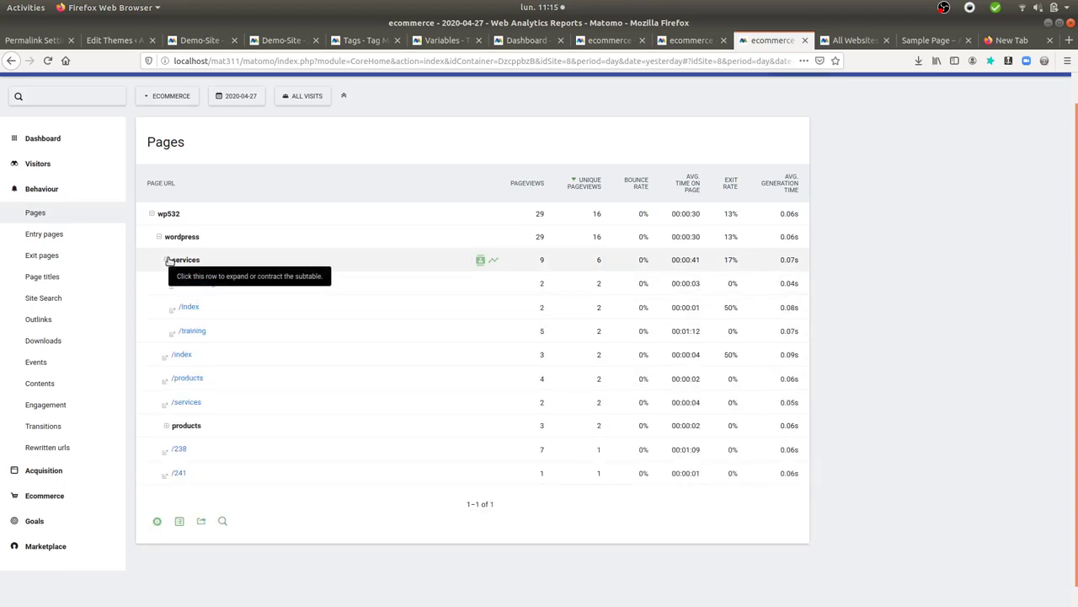
click(167, 261)
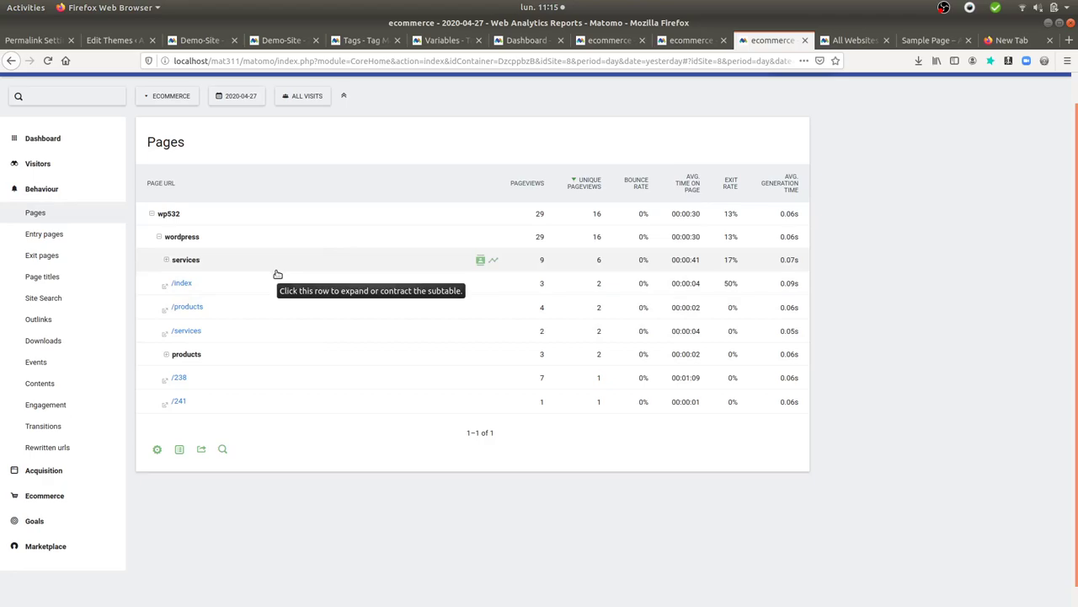
click(181, 262)
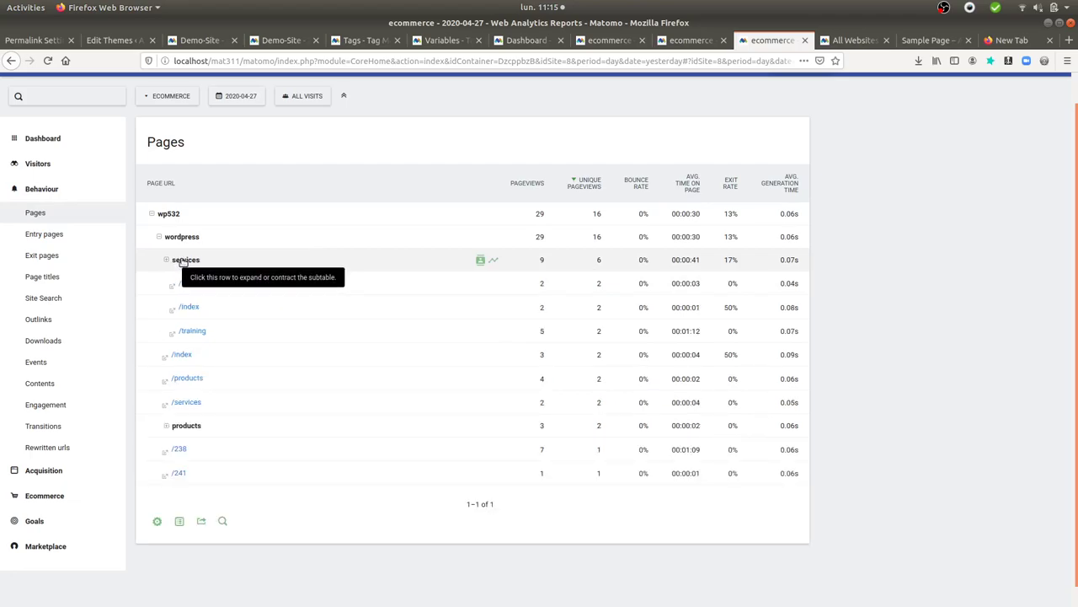
click(181, 262)
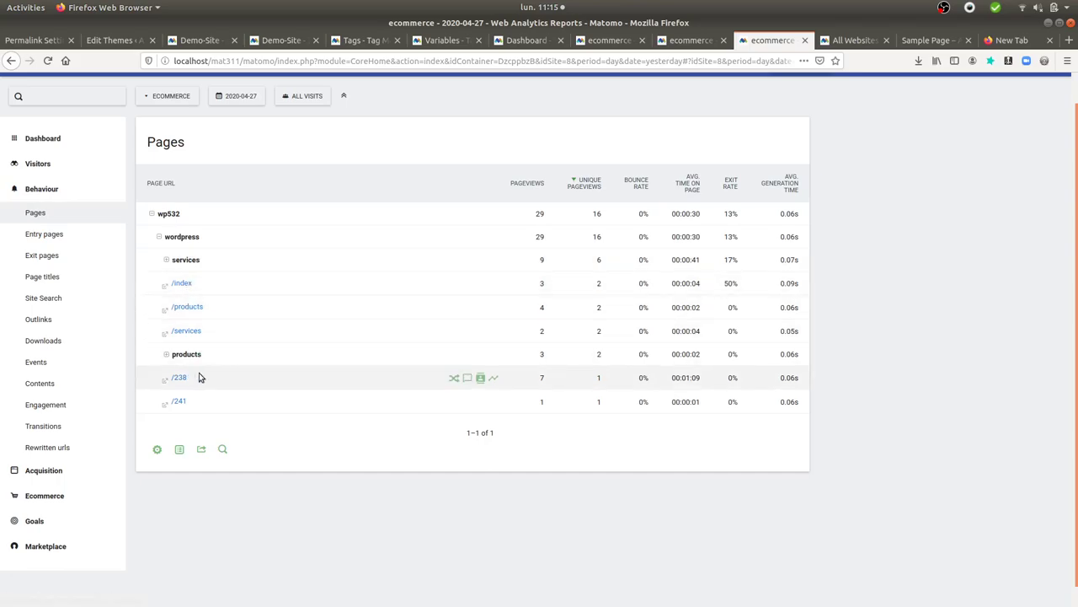
click(185, 260)
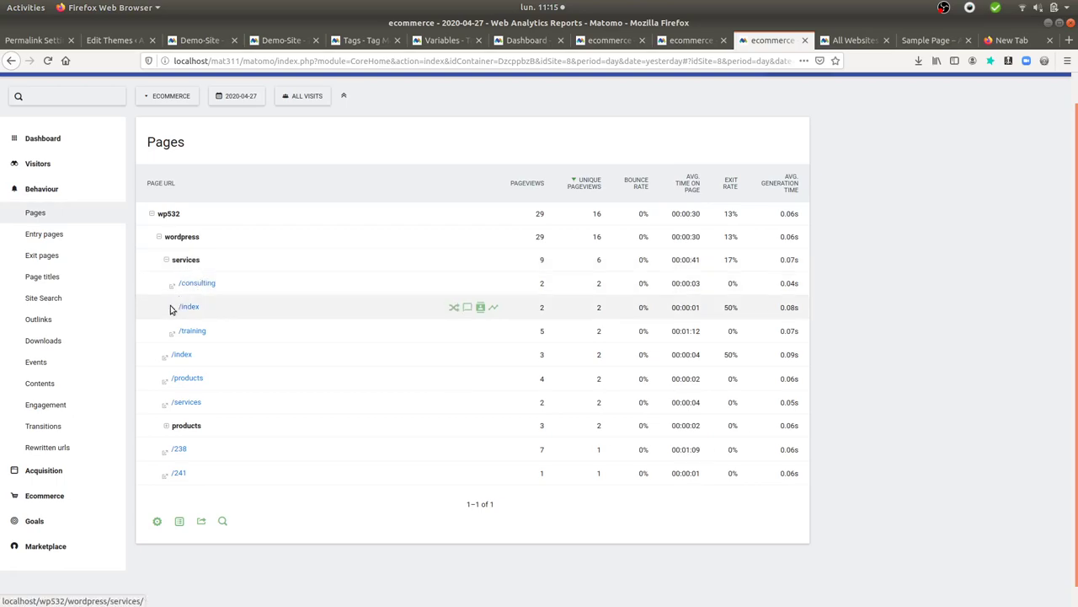
click(172, 264)
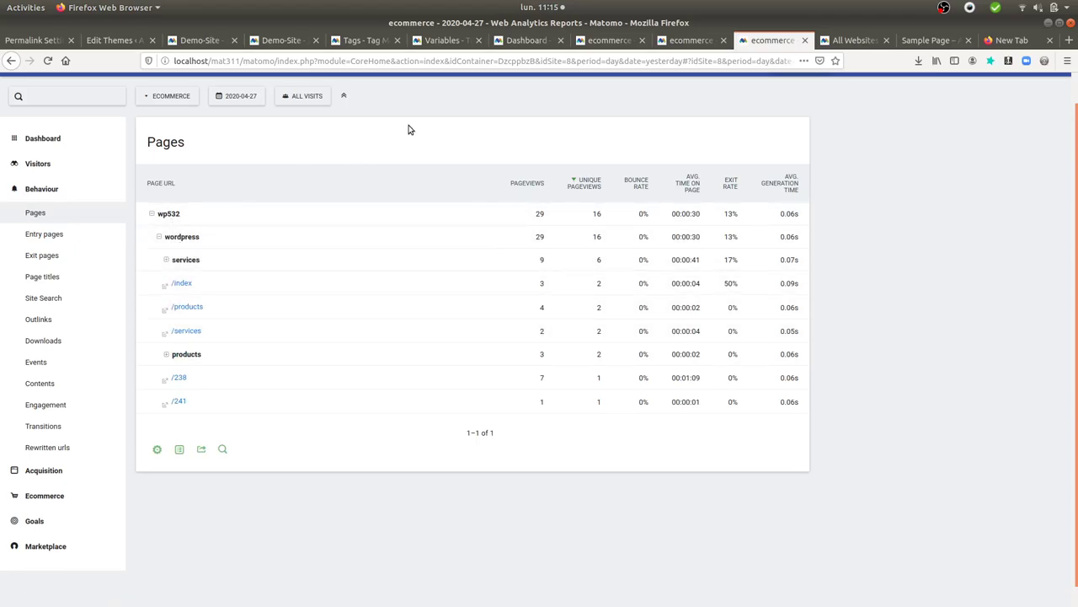
scroll(443, 122, up, 1)
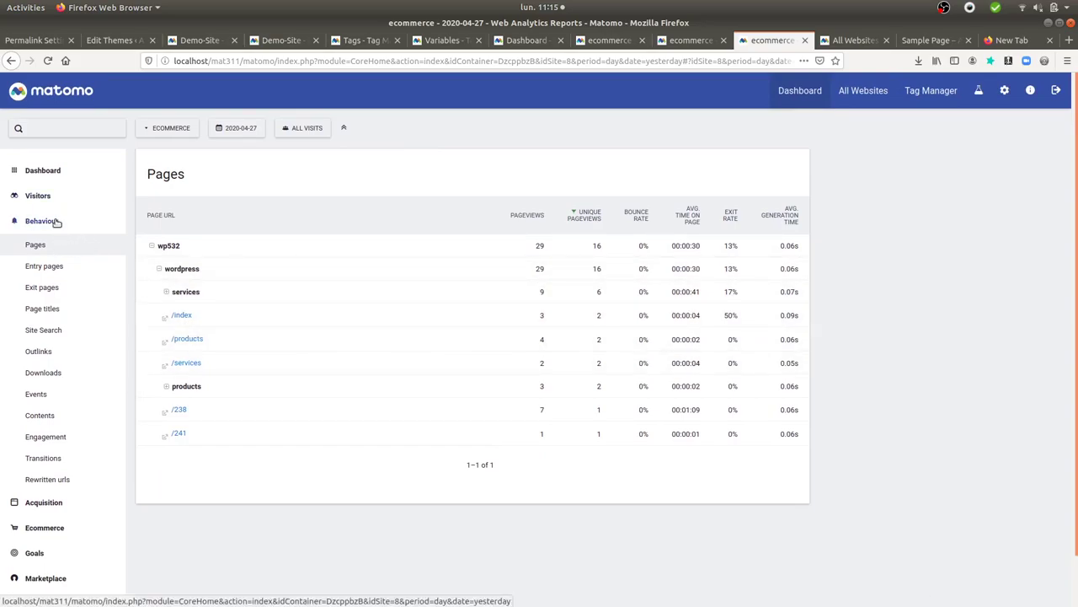
click(42, 477)
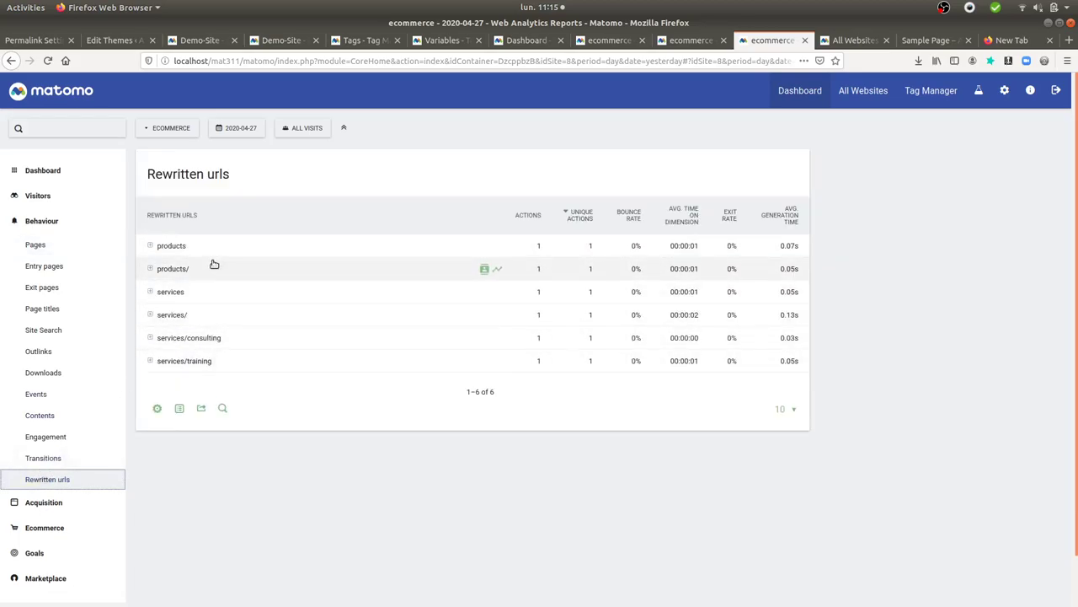
click(172, 247)
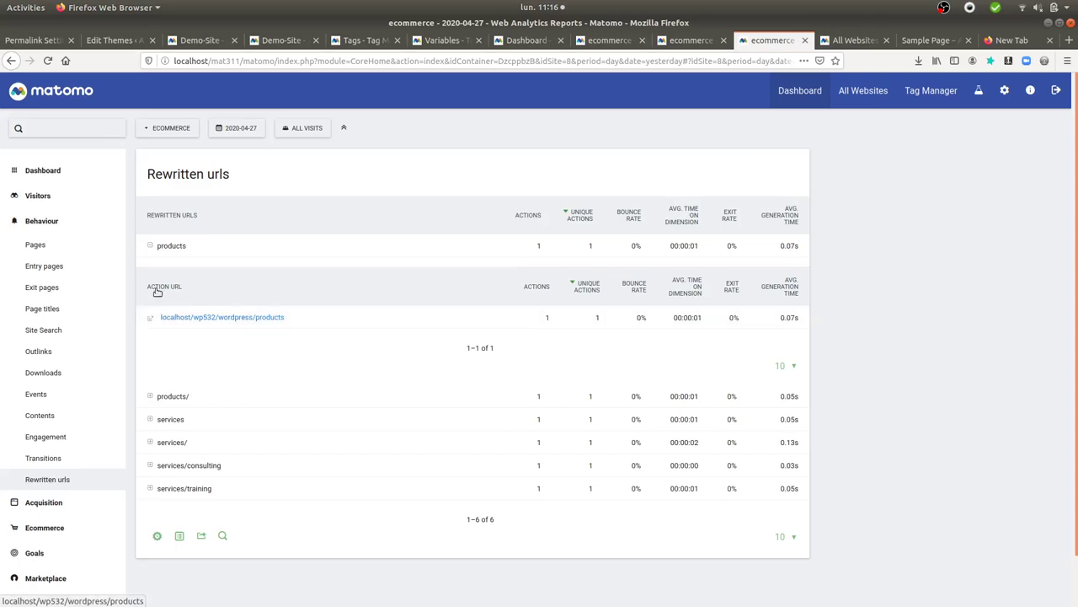
click(153, 248)
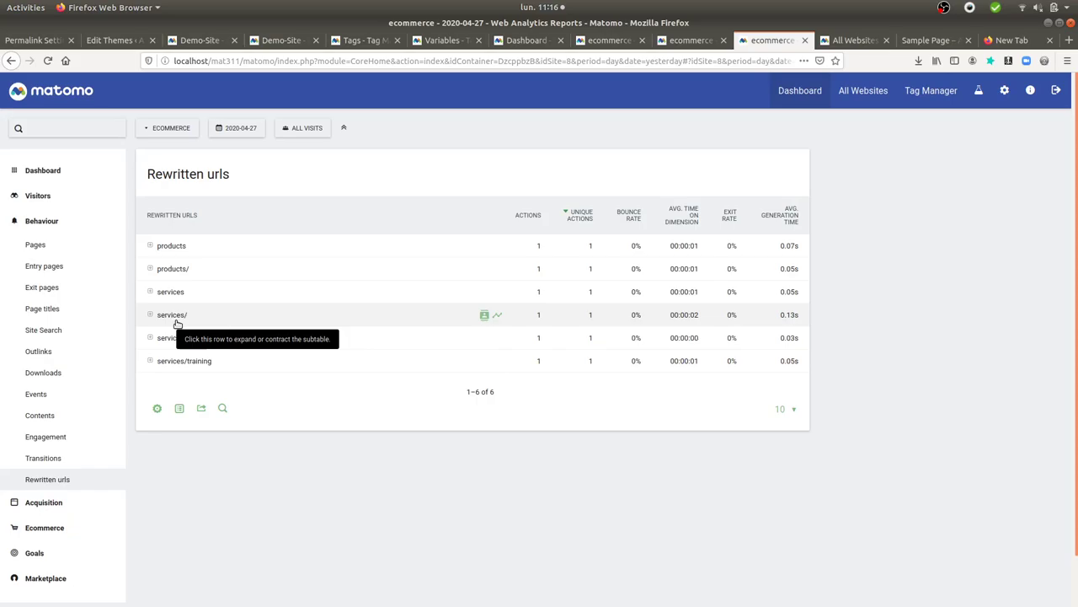
click(172, 268)
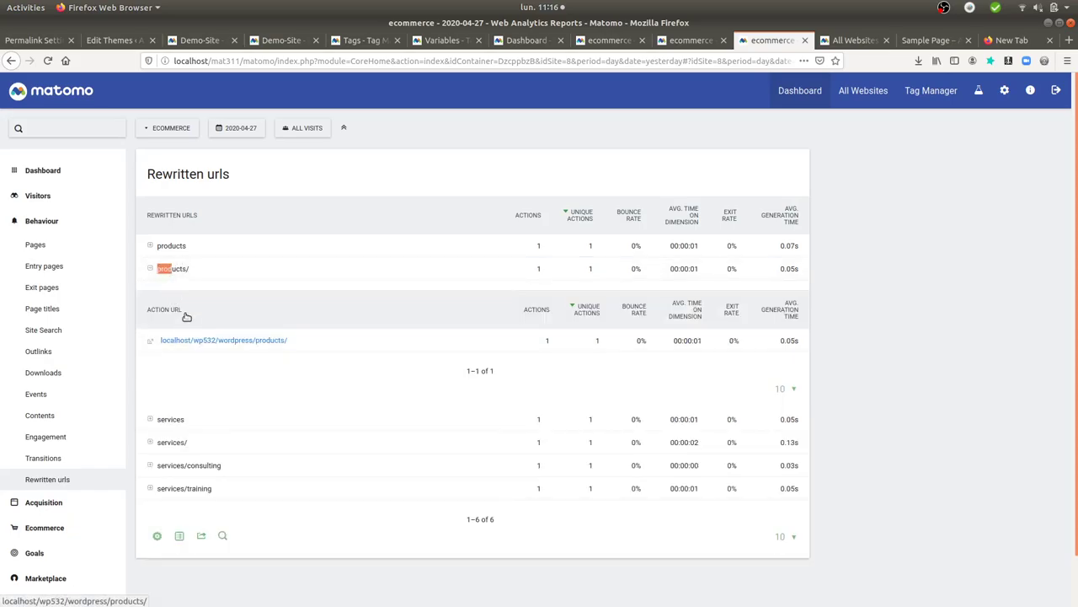
click(149, 273)
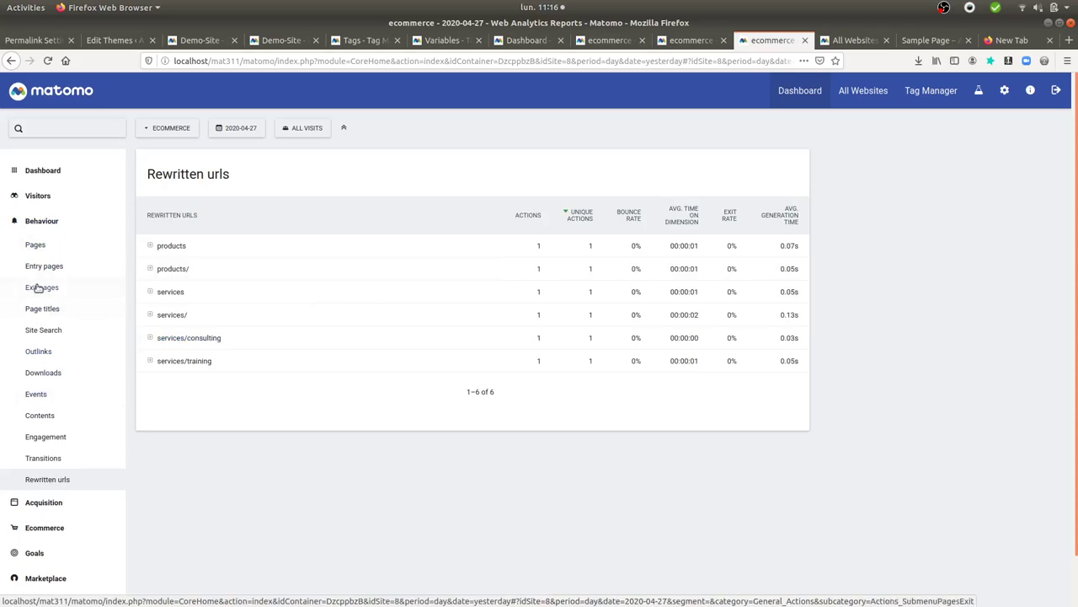
Step: Reopen Pages, re-expand wp532 and wordpress, and expand services to list consulting, index, training
click(46, 246)
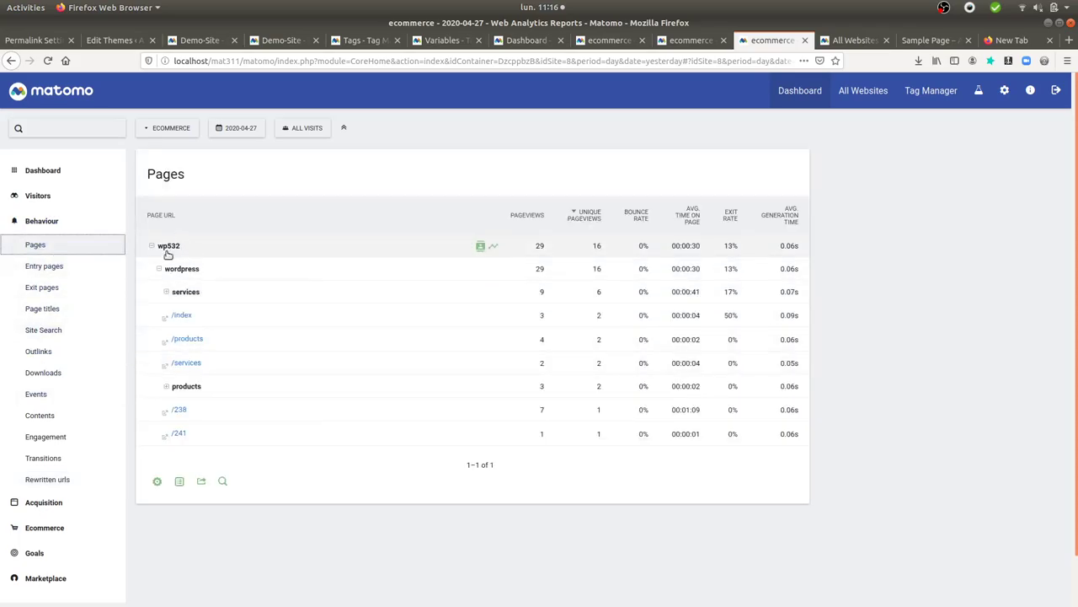
click(151, 246)
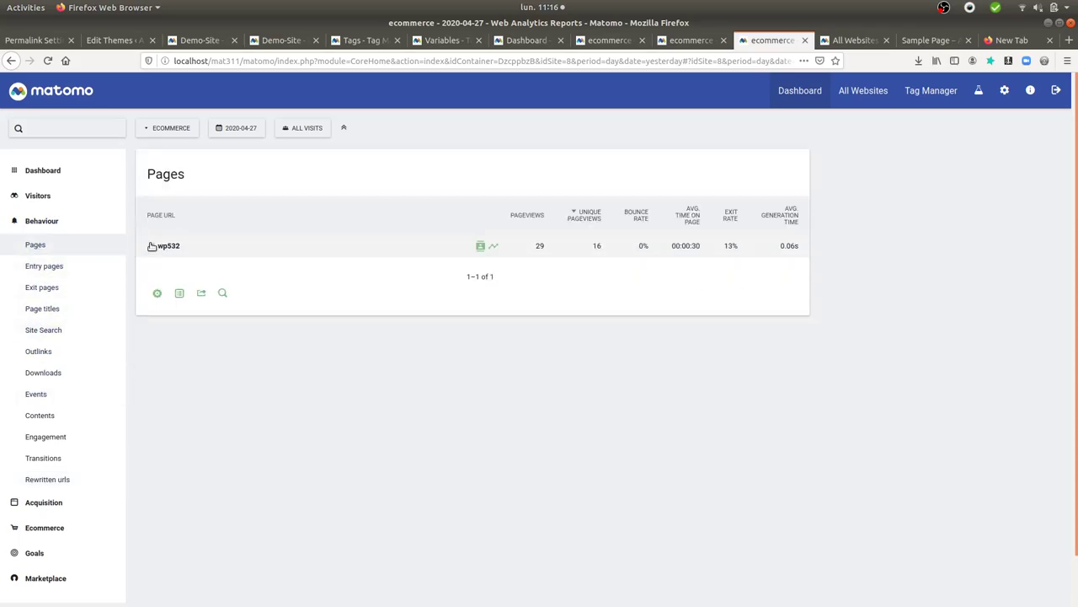
click(152, 245)
click(162, 270)
click(162, 270)
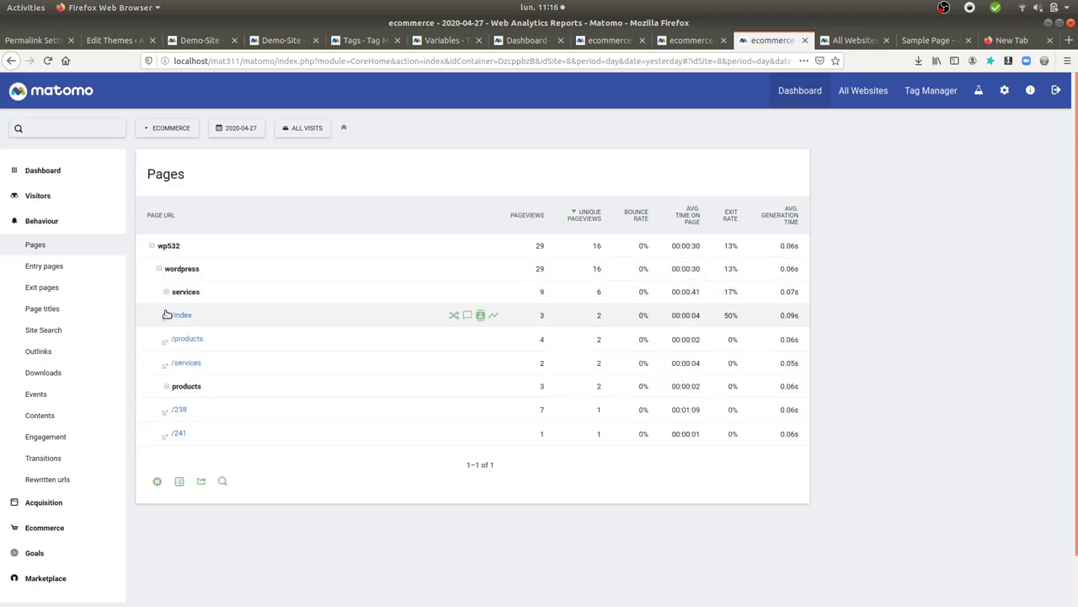
click(166, 292)
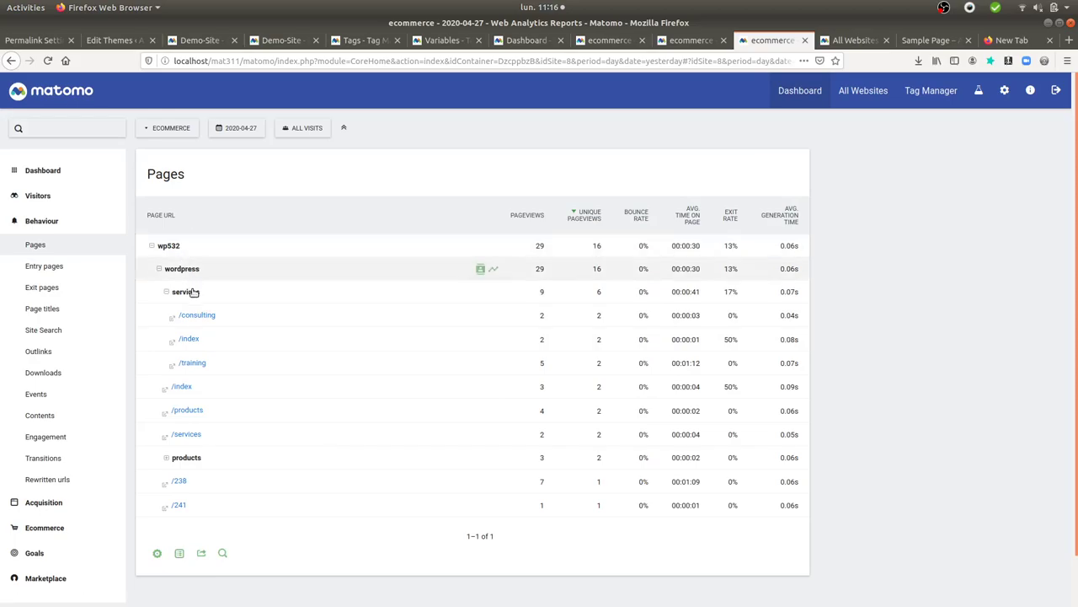
Step: Open the Matomo Analytics tag from the Tag Manager dashboard to show its Custom URL {{page_id}}
click(853, 40)
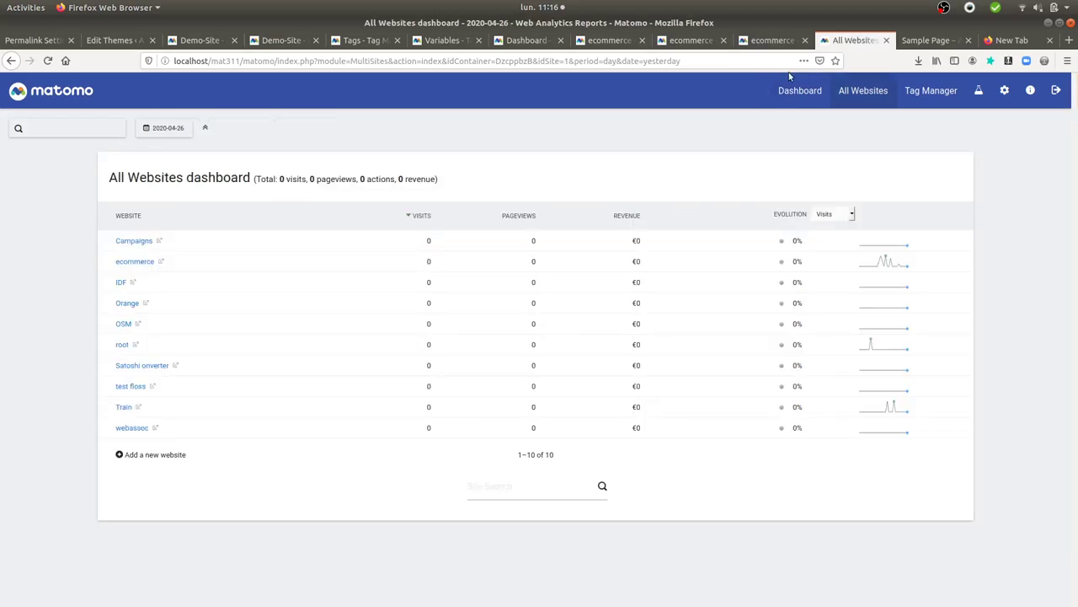
click(928, 40)
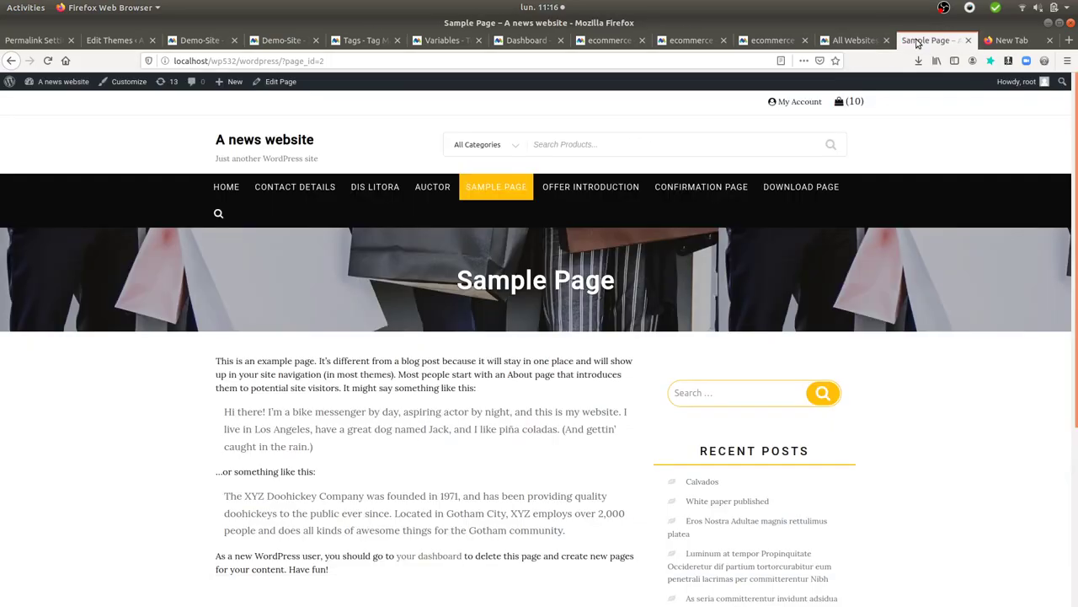
click(687, 42)
click(919, 91)
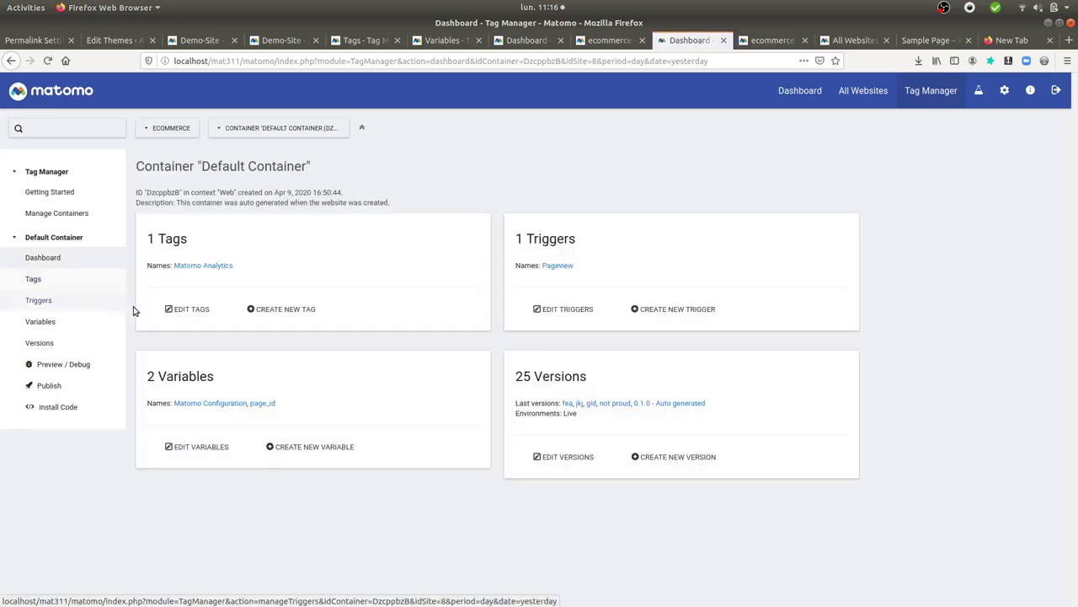
click(195, 266)
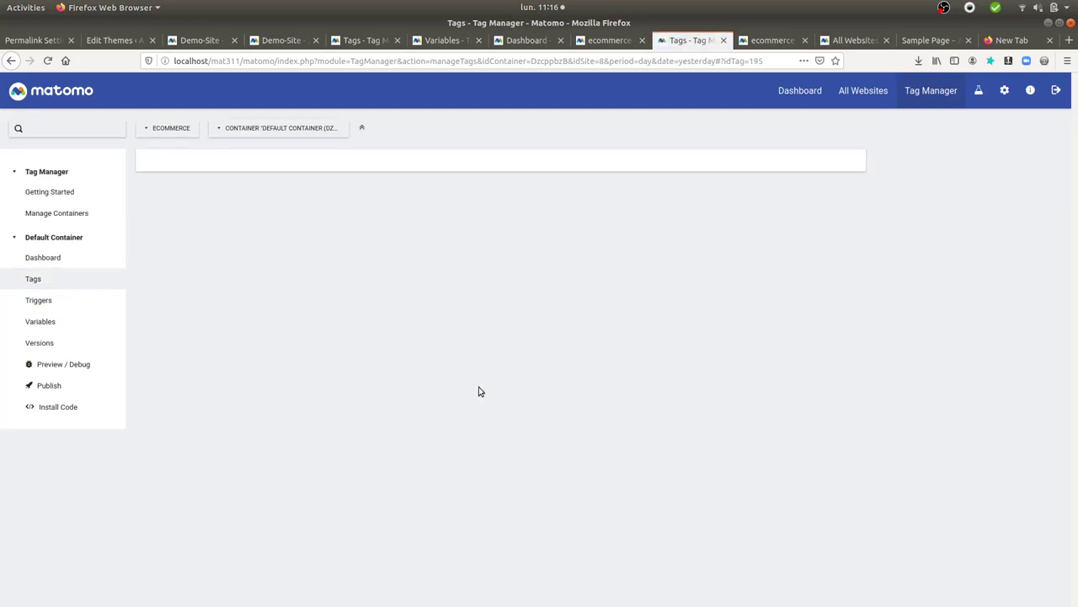
scroll(329, 404, down, 5)
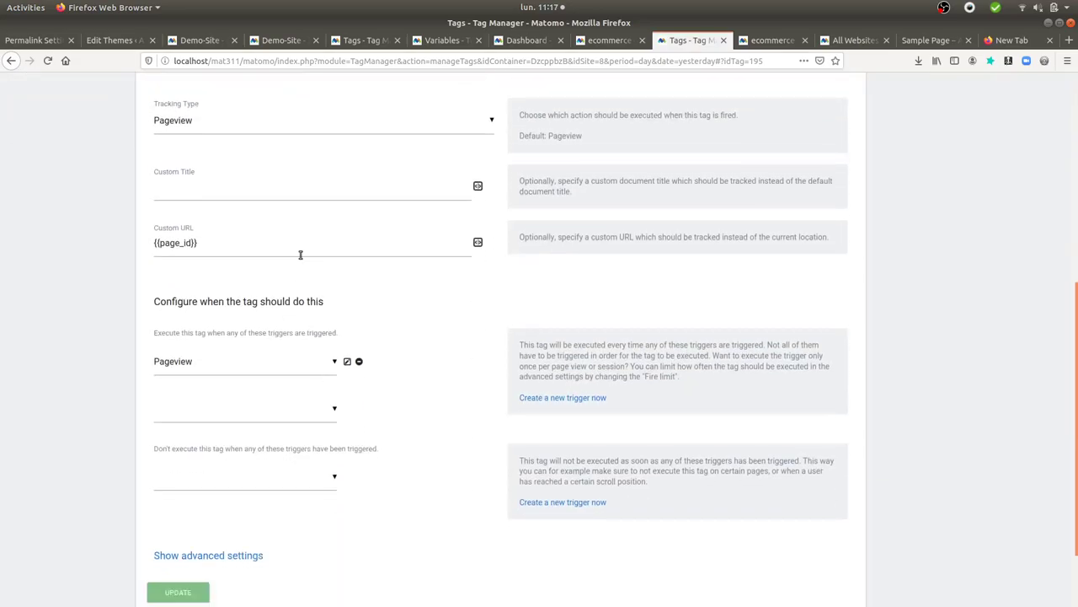